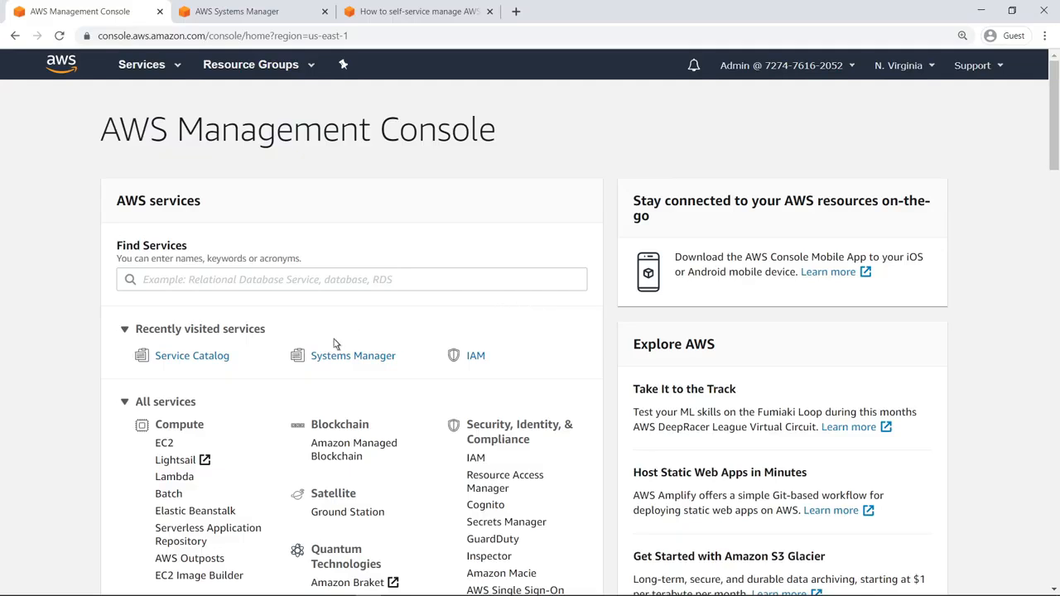
# Step: Start a new service action in Service Catalog based on the Amazon SSM document AWS-RestartEC2Instance
pyautogui.click(193, 356)
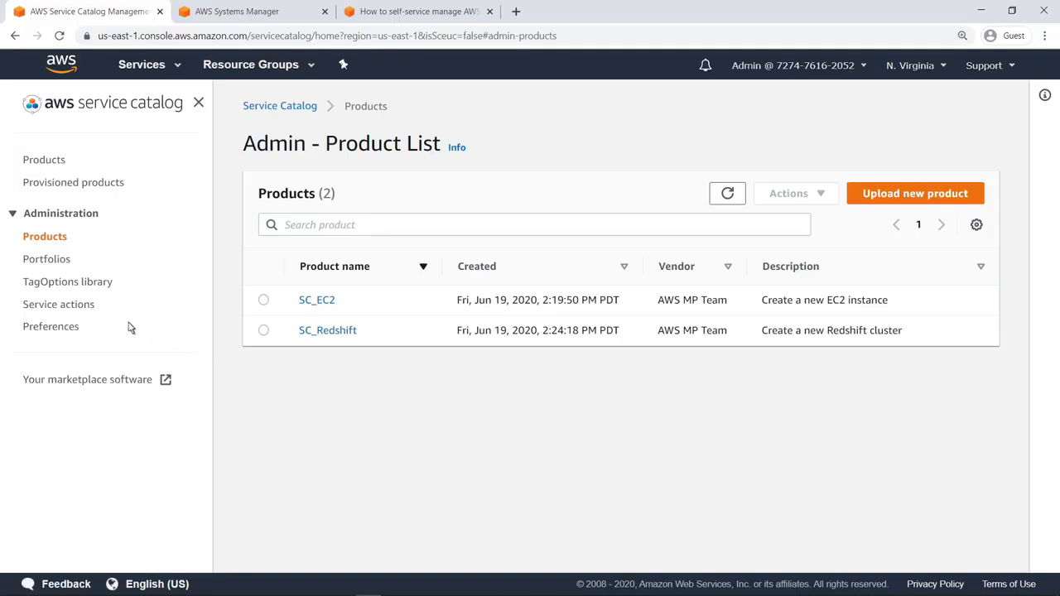
pyautogui.click(58, 305)
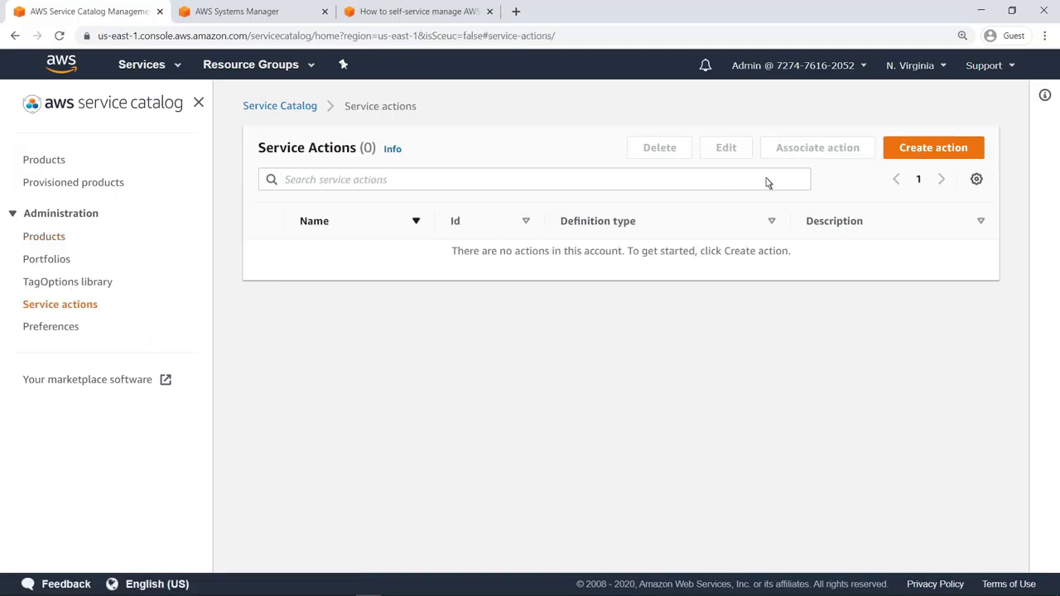
pyautogui.click(902, 156)
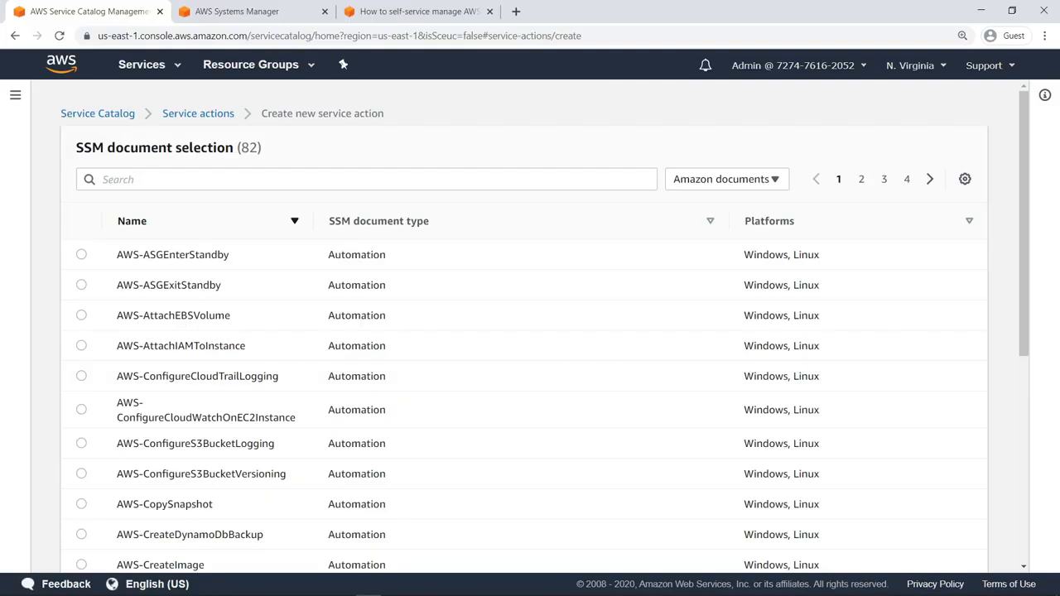
pyautogui.click(104, 187)
pyautogui.write('AWS-RestartEC2Instance')
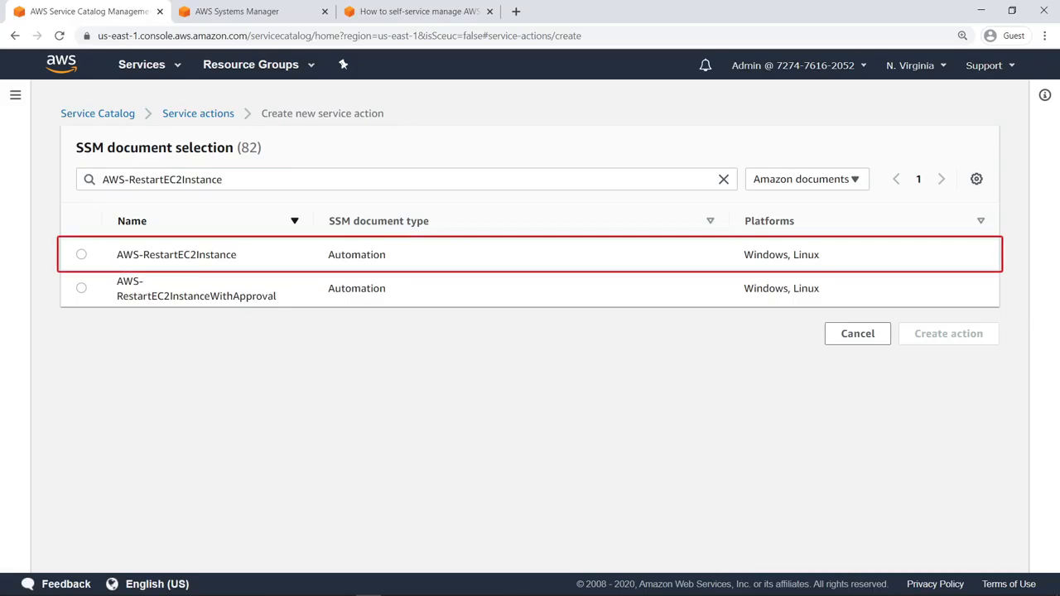
pyautogui.click(81, 255)
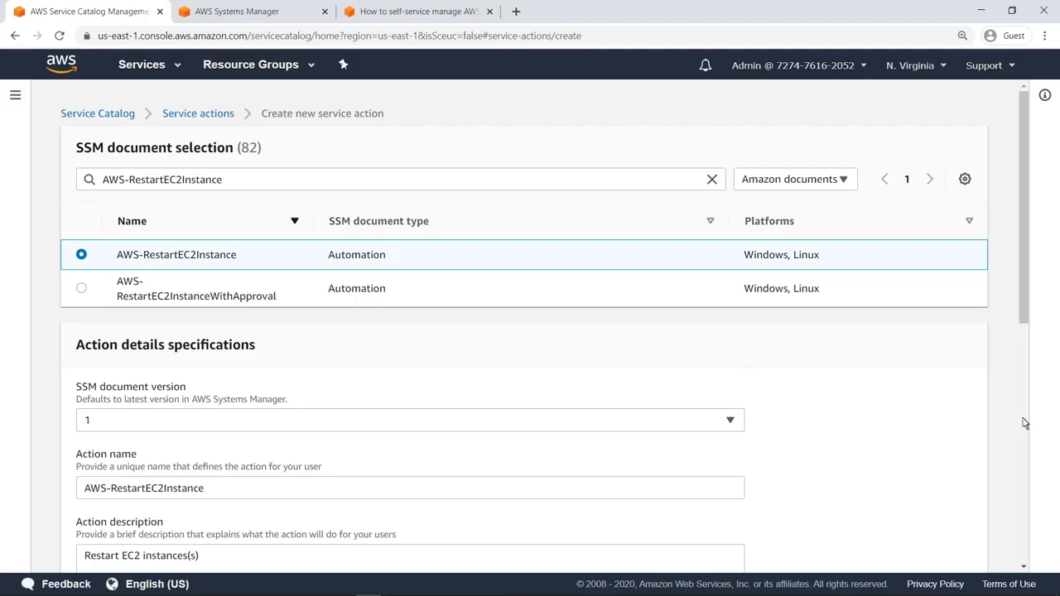
# Step: Create the service action with its default details, the InstanceId target parameter and default permissions
pyautogui.scroll(-2, 1028, 424)
pyautogui.scroll(-1, 530, 331)
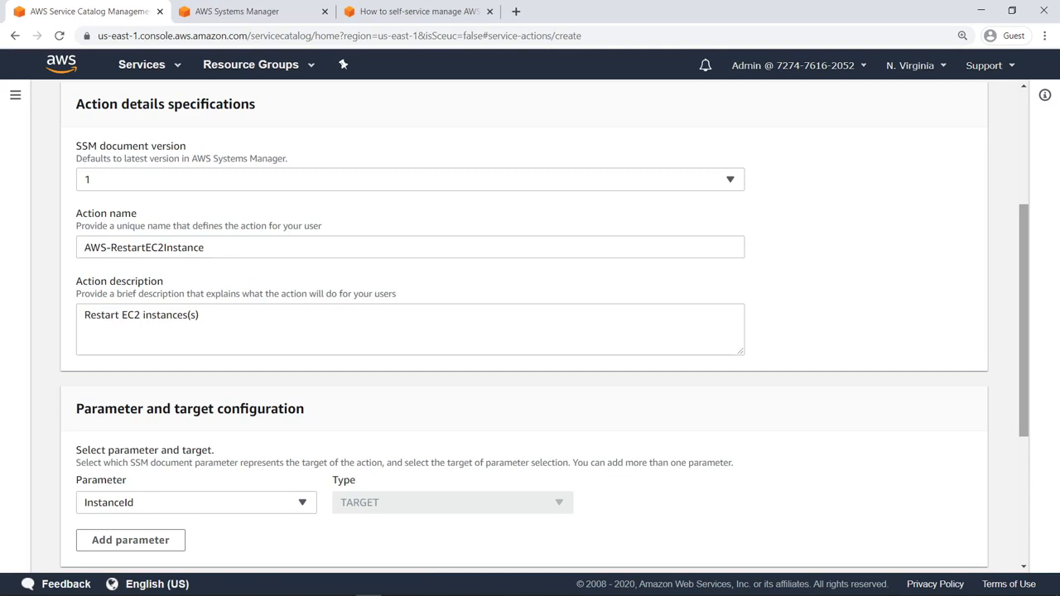
pyautogui.click(1025, 544)
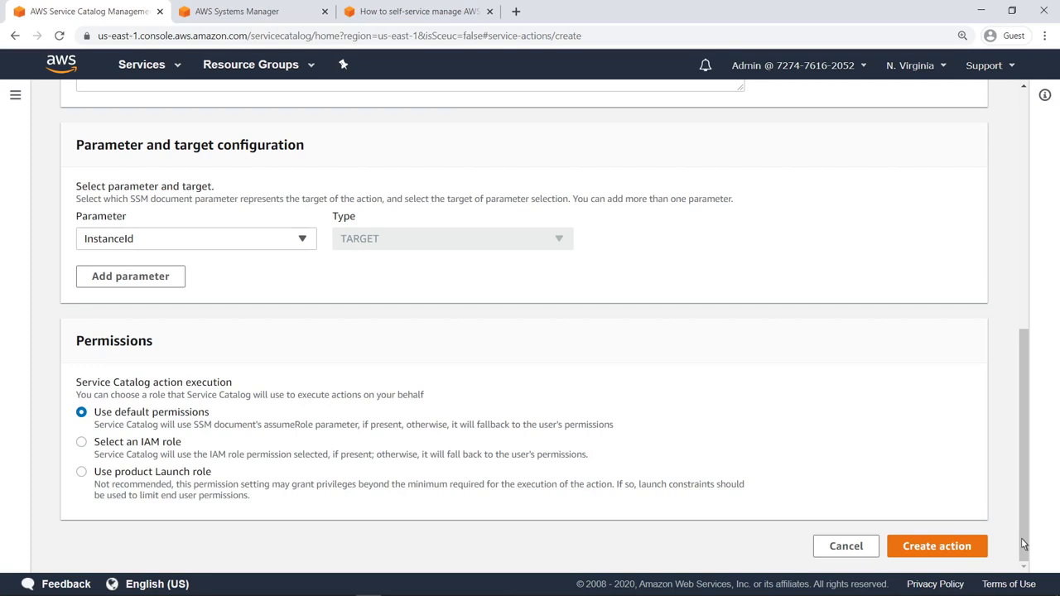
pyautogui.click(976, 553)
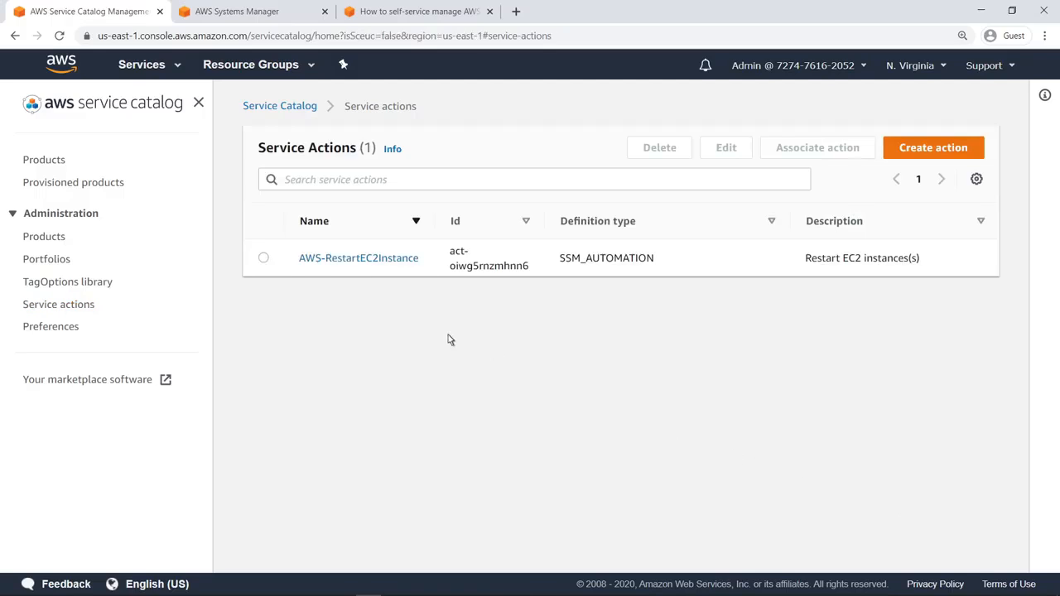
# Step: Associate the AWS-RestartEC2Instance service action with version 1.0 of the SC_EC2 product
pyautogui.click(265, 259)
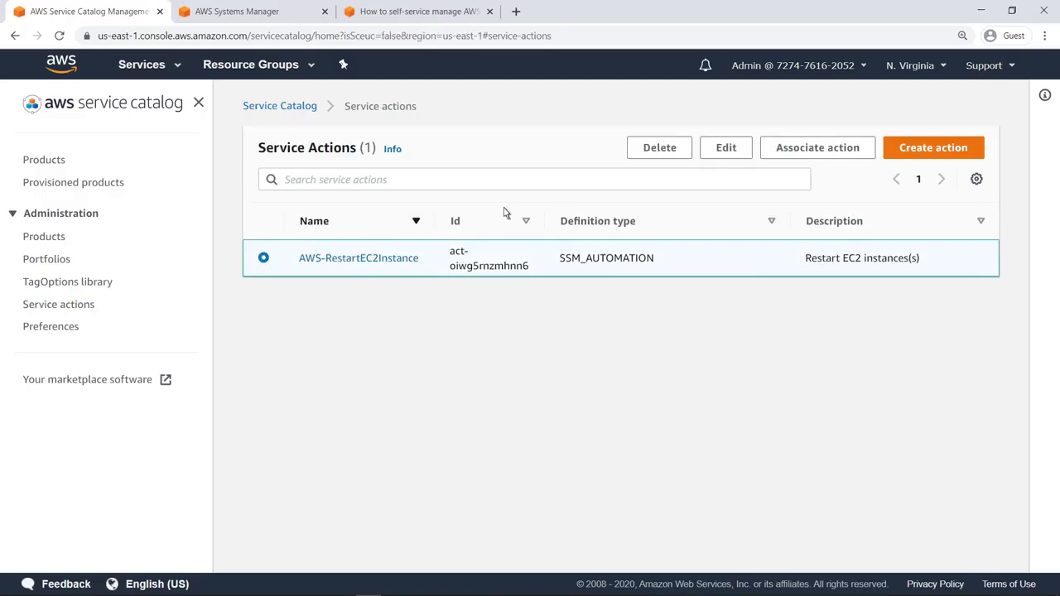
pyautogui.click(783, 151)
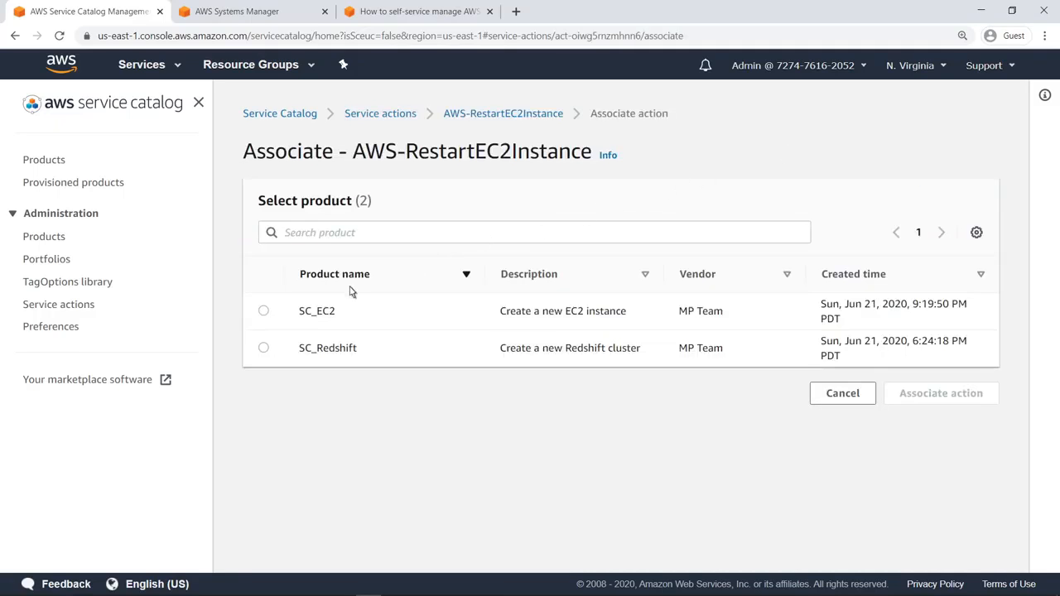
pyautogui.click(263, 312)
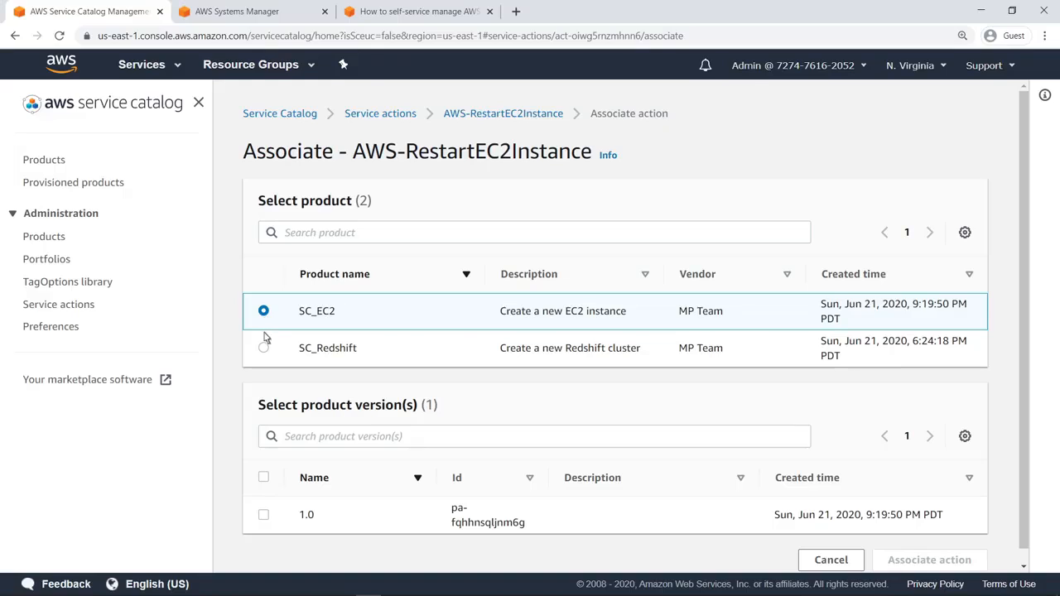
pyautogui.click(265, 516)
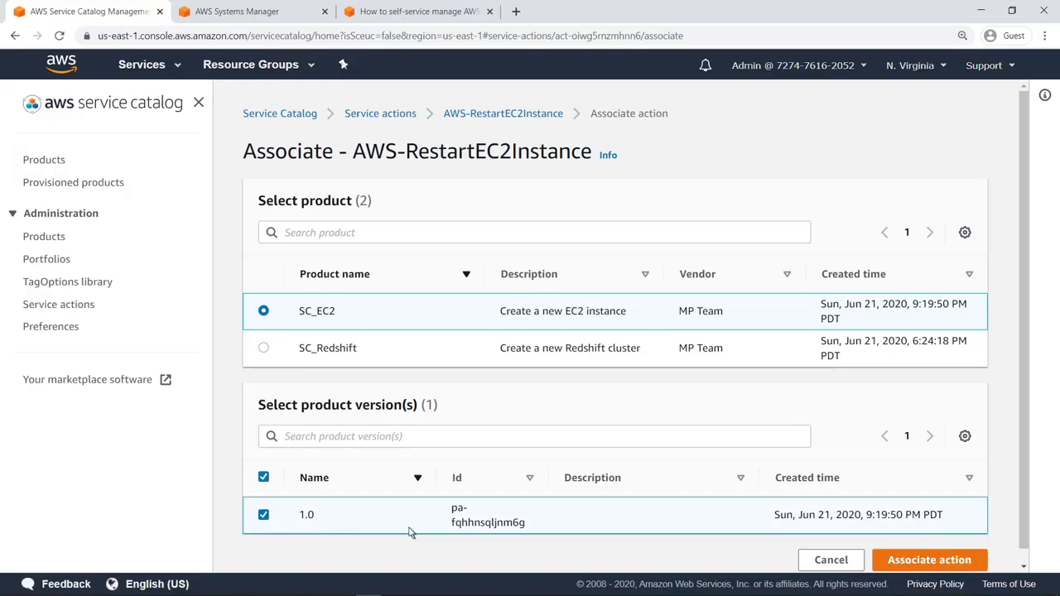
pyautogui.click(894, 563)
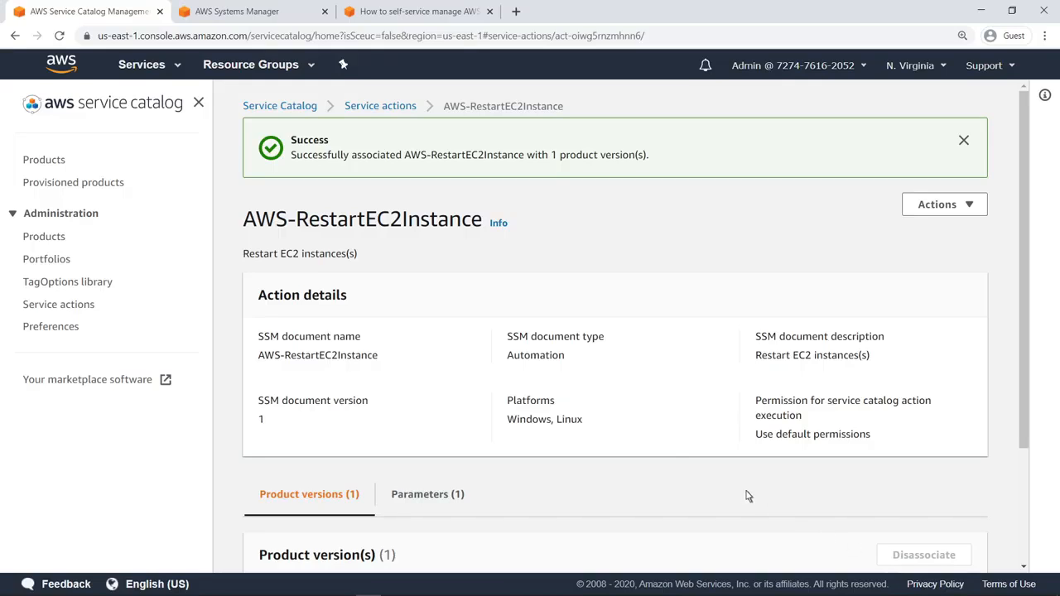
# Step: Run the AWS-RestartEC2Instance action on the provisioned product SC_EC2_Instance
pyautogui.click(122, 184)
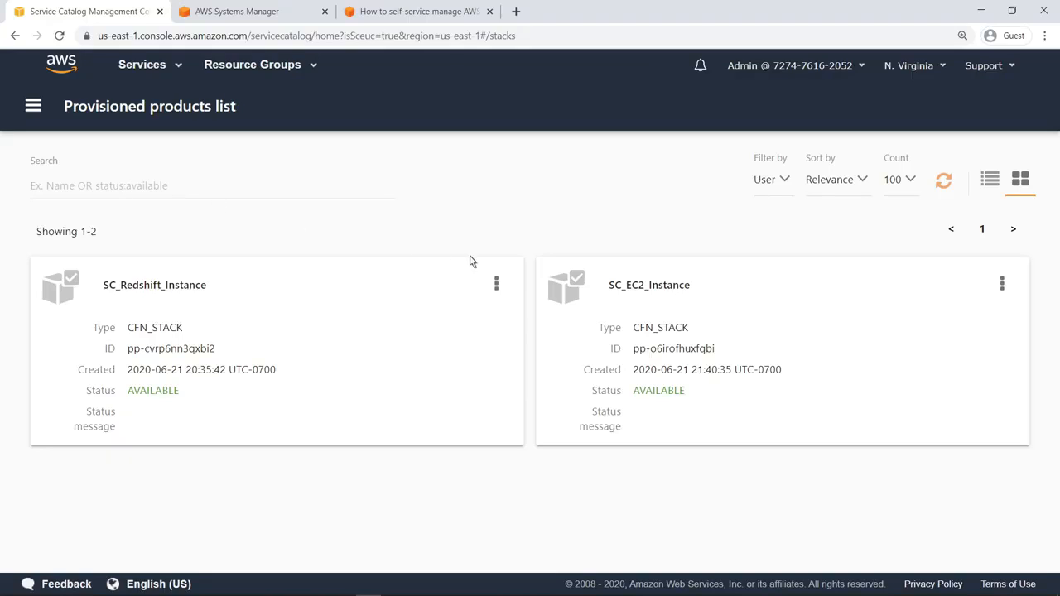
pyautogui.click(615, 287)
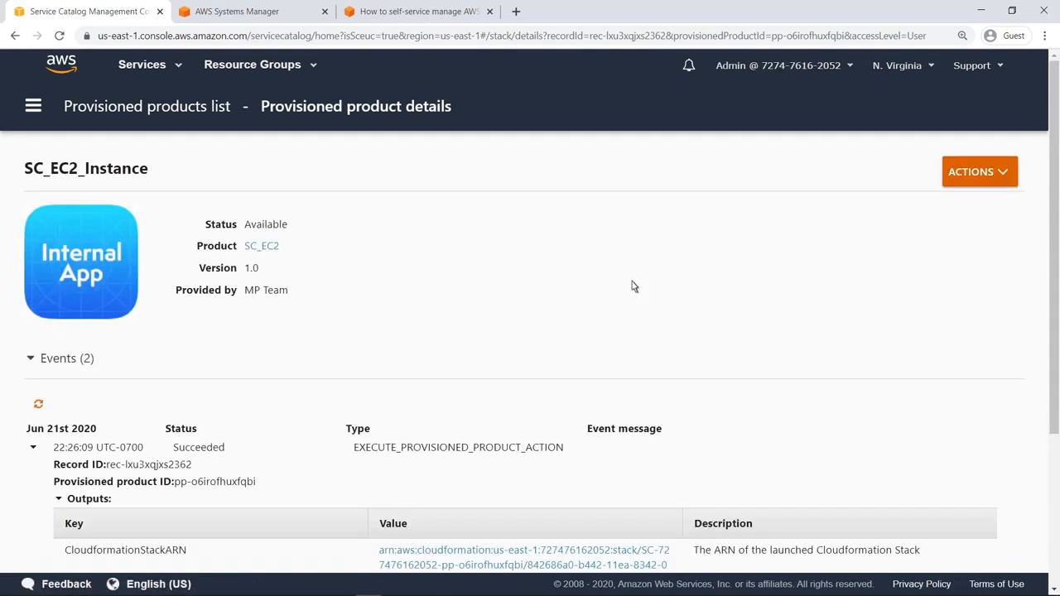
pyautogui.click(1004, 181)
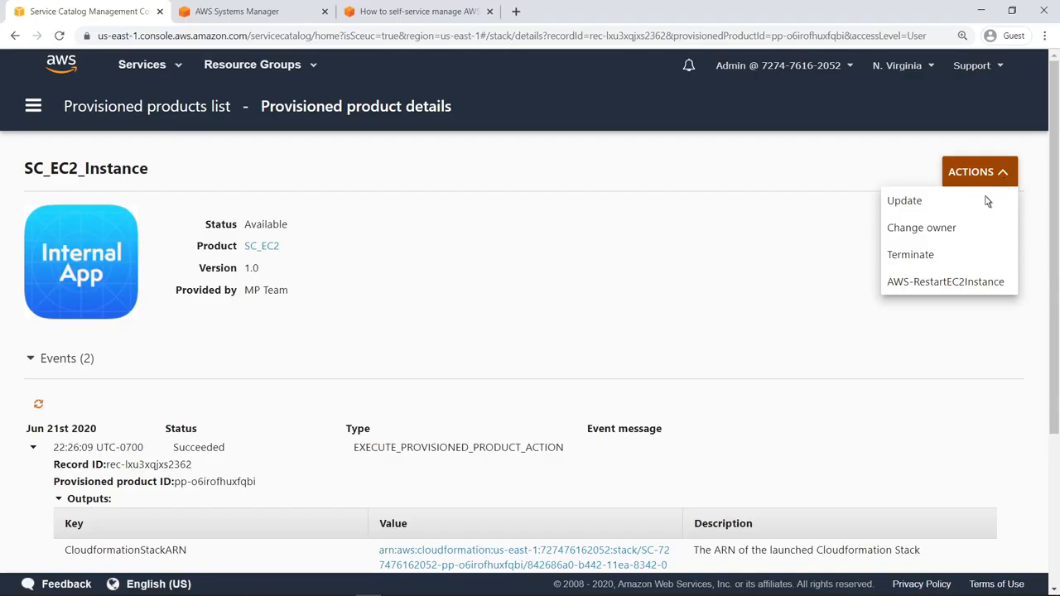
pyautogui.click(911, 283)
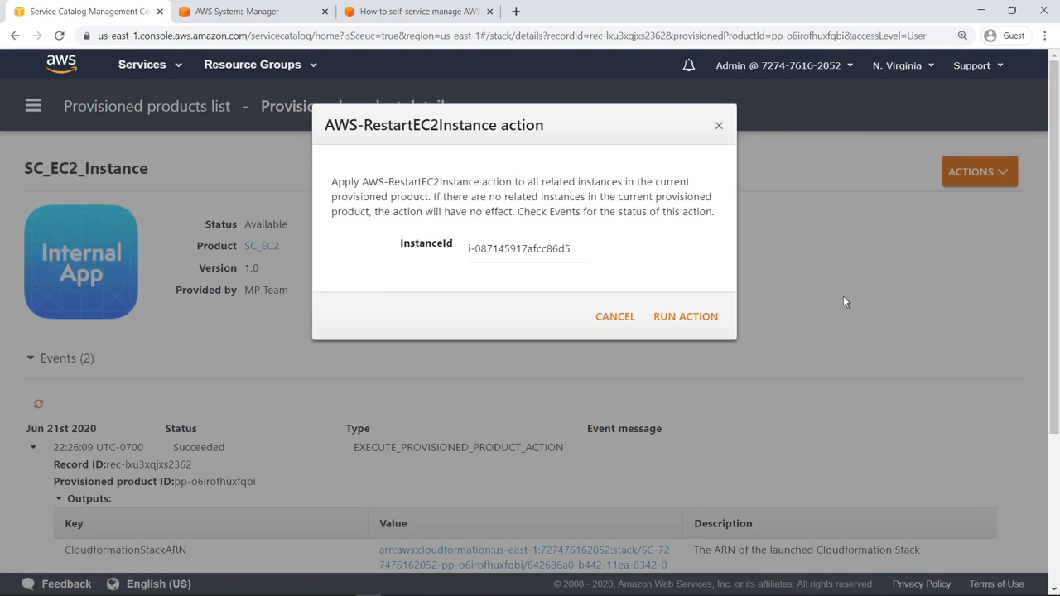
pyautogui.click(716, 321)
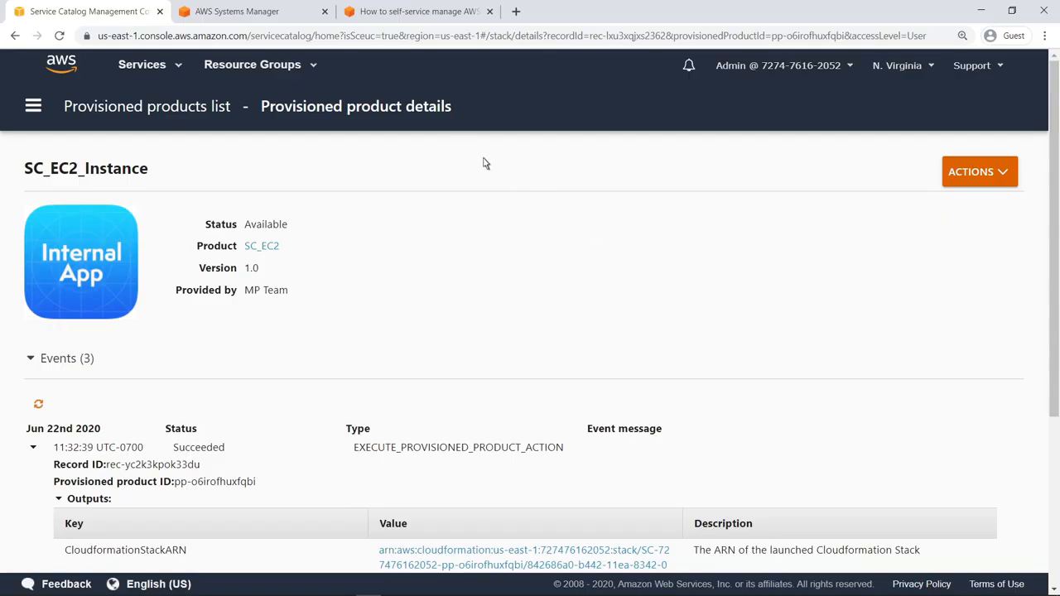
# Step: Switch to AWS Systems Manager and start a new automation document named SCSnapshotStop
pyautogui.click(279, 18)
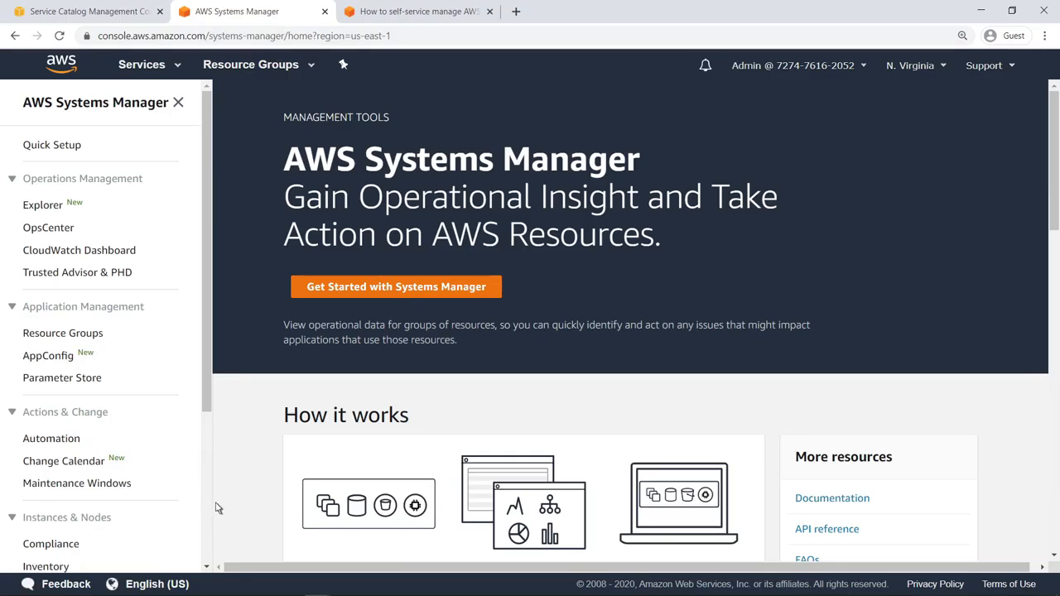
pyautogui.scroll(-3, 210, 551)
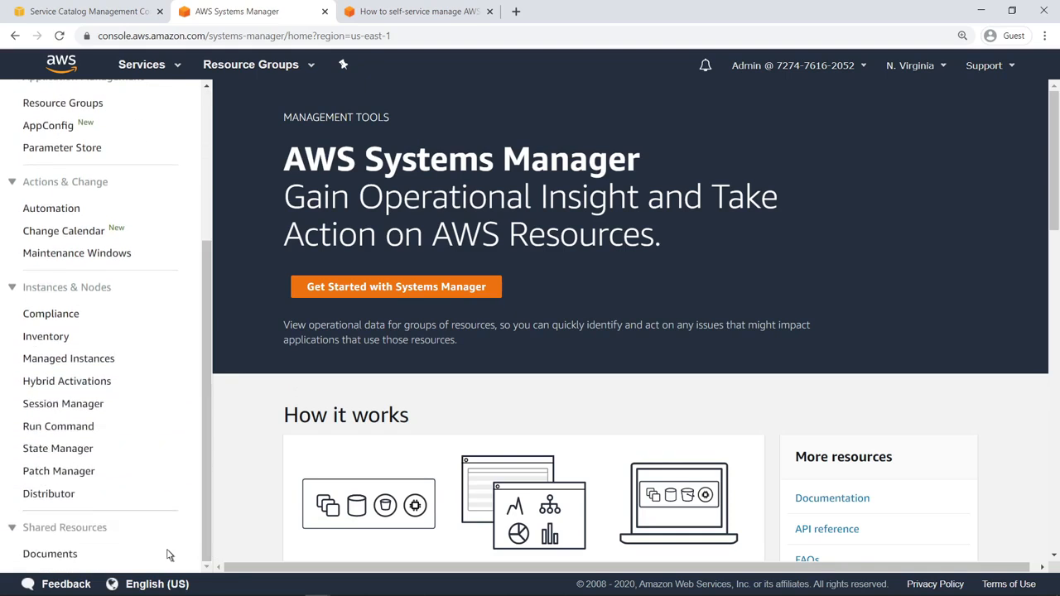
pyautogui.click(50, 554)
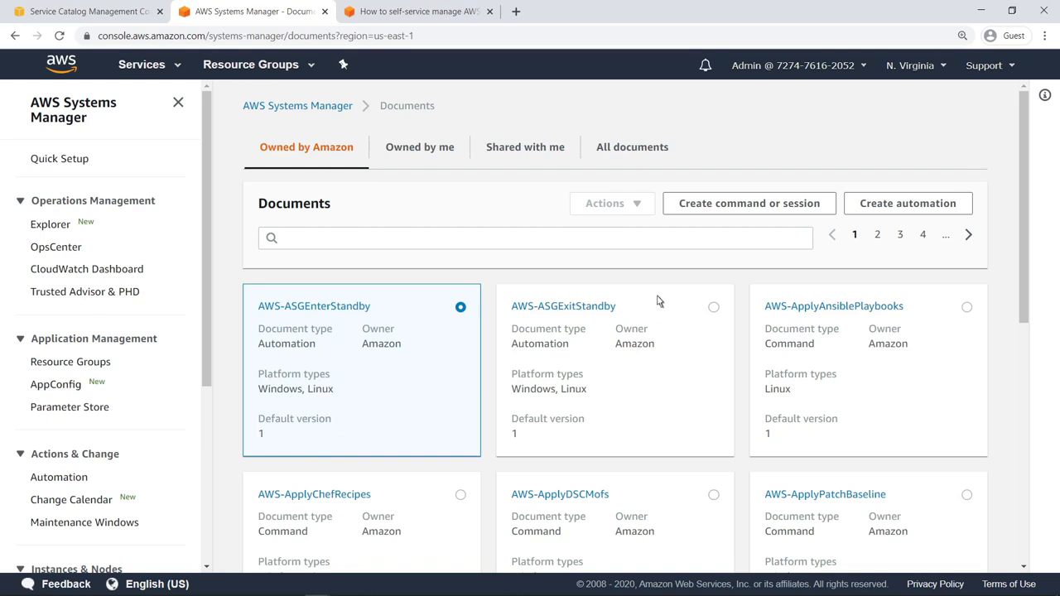
pyautogui.click(867, 208)
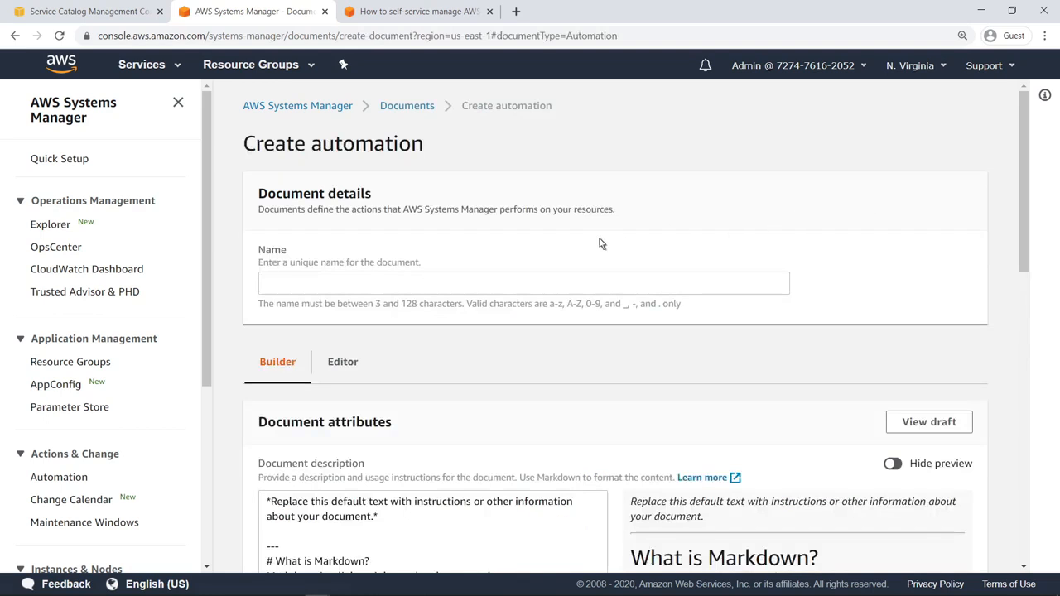
pyautogui.click(272, 287)
pyautogui.write('SCSnapshotStop')
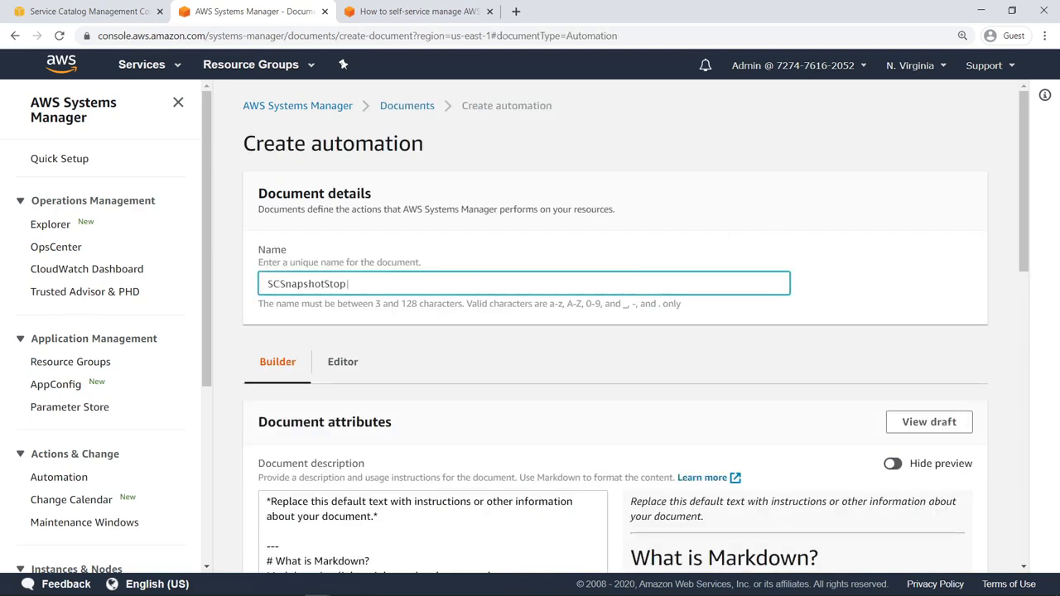
pyautogui.click(481, 300)
# Step: Set the automation document's target type to /AWS::Redshift::Cluster
pyautogui.scroll(-4, 1027, 335)
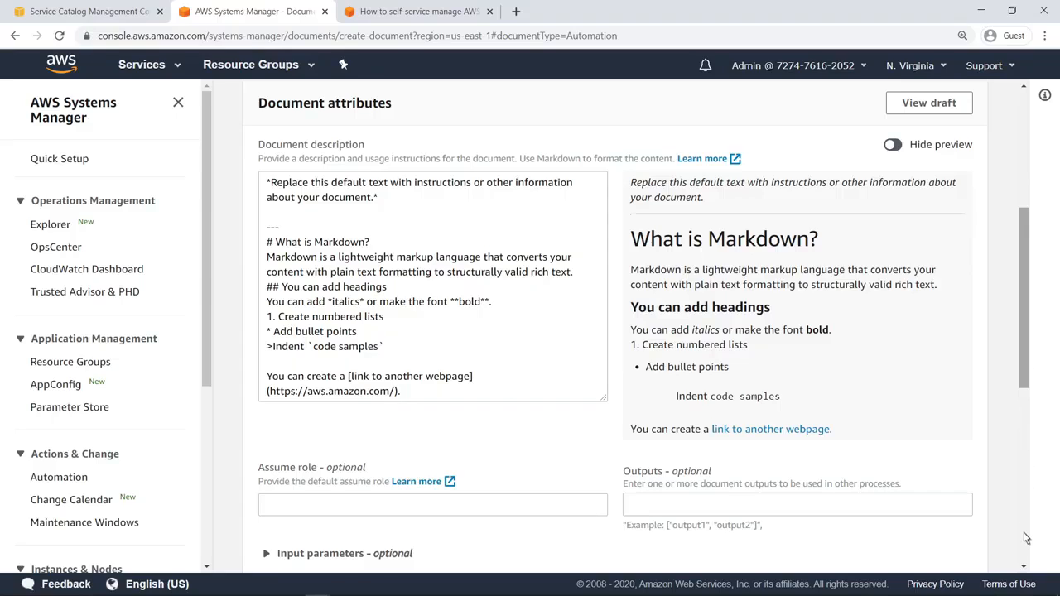
pyautogui.scroll(-2, 1026, 538)
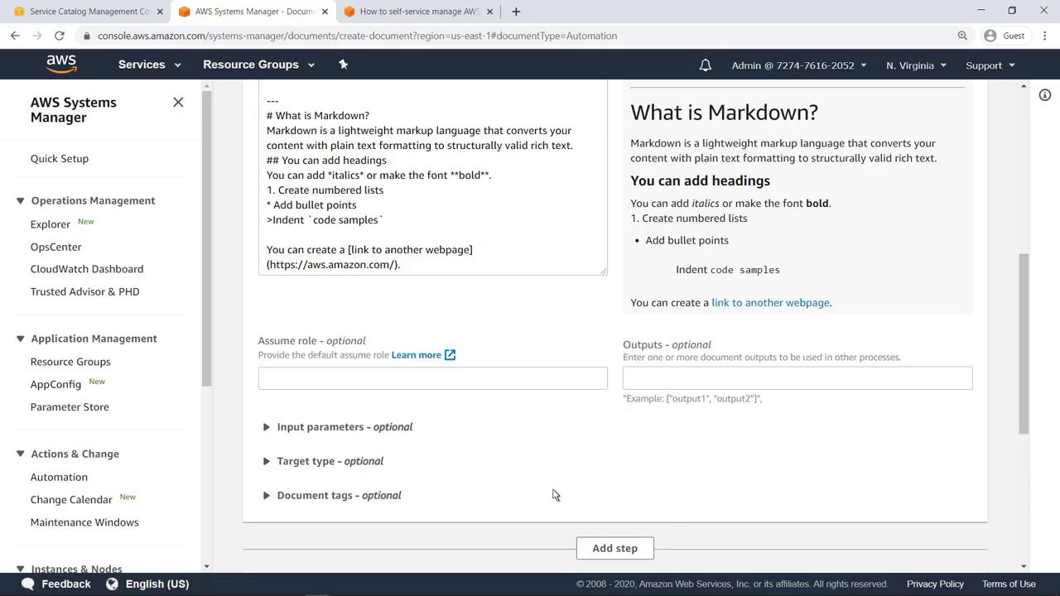
pyautogui.click(267, 464)
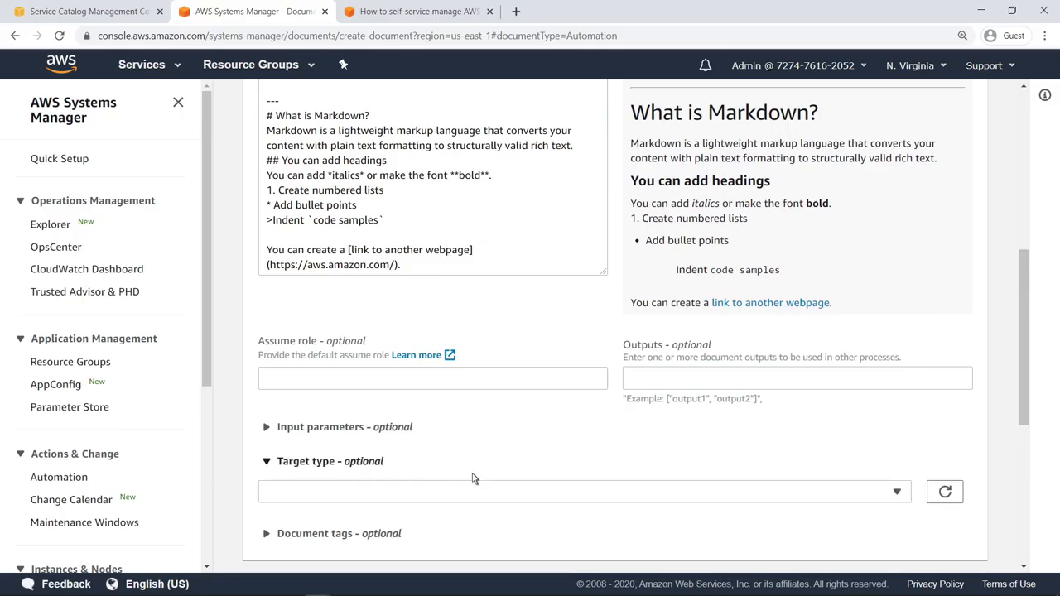
pyautogui.click(899, 496)
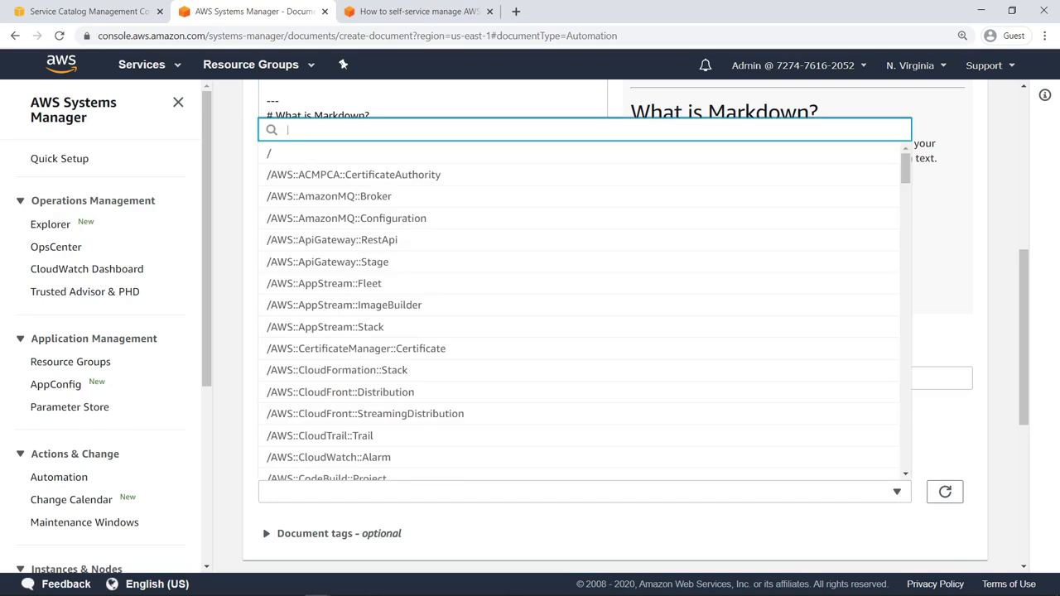
pyautogui.write('/AWS::Redshift::Cluster')
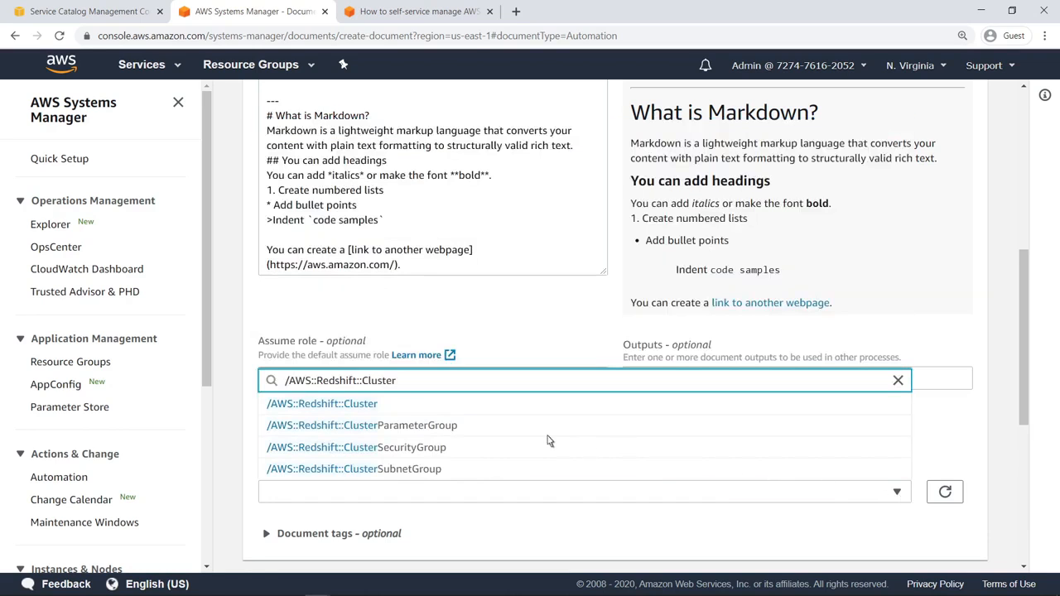
pyautogui.click(378, 405)
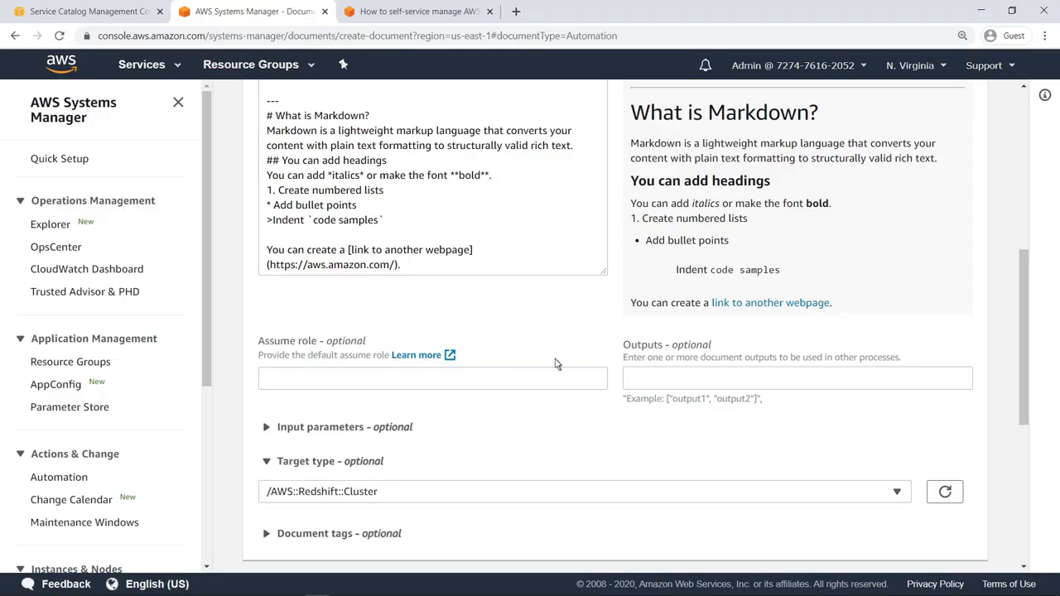
# Step: Enable direct source editing of the automation document and delete all of its default content
pyautogui.scroll(1, 1029, 238)
pyautogui.scroll(3, 945, 219)
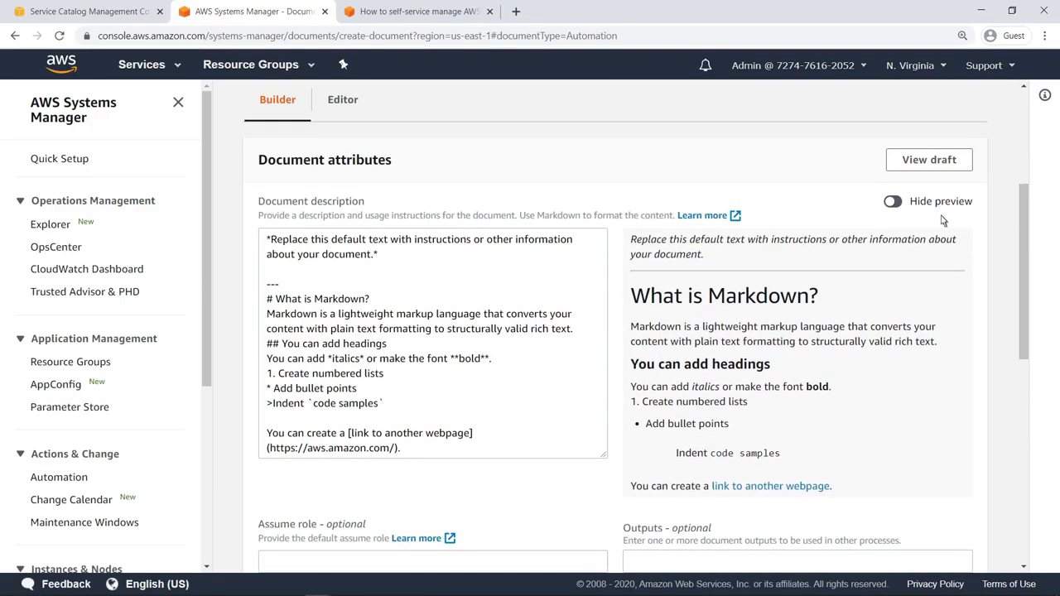
pyautogui.click(356, 104)
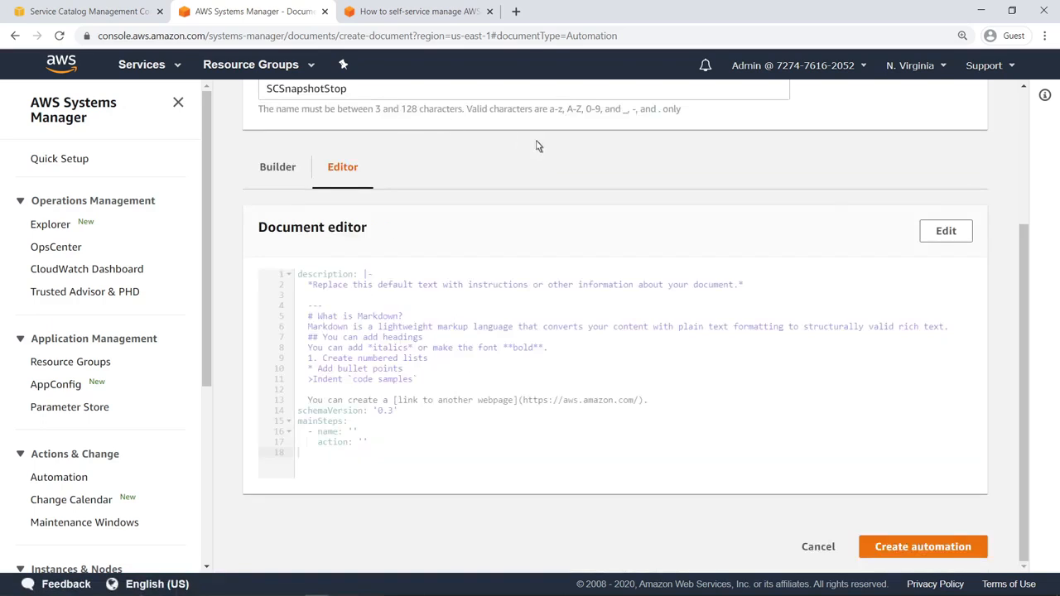
pyautogui.click(942, 236)
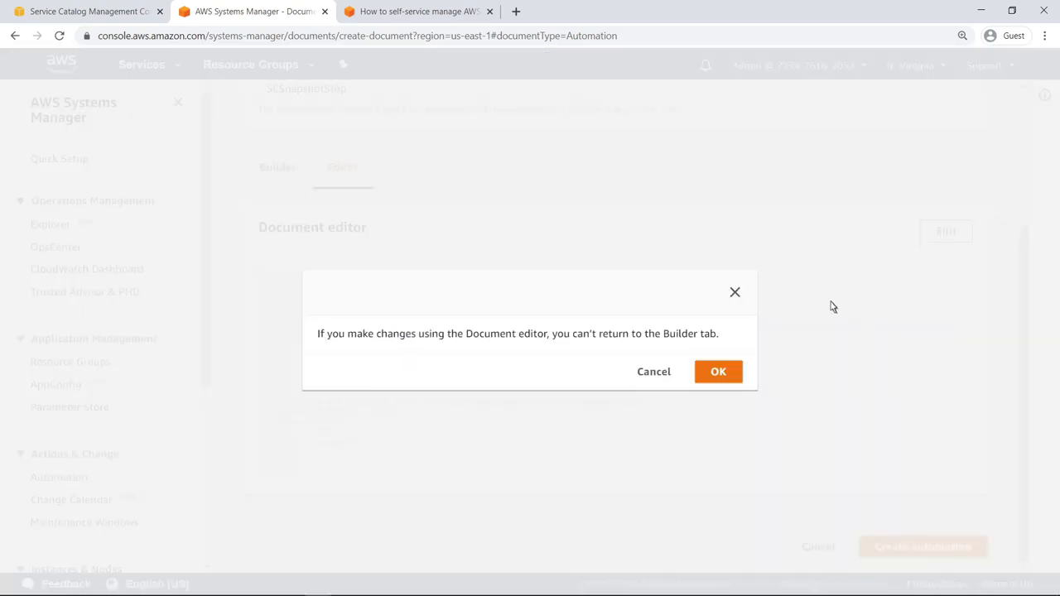
pyautogui.click(718, 374)
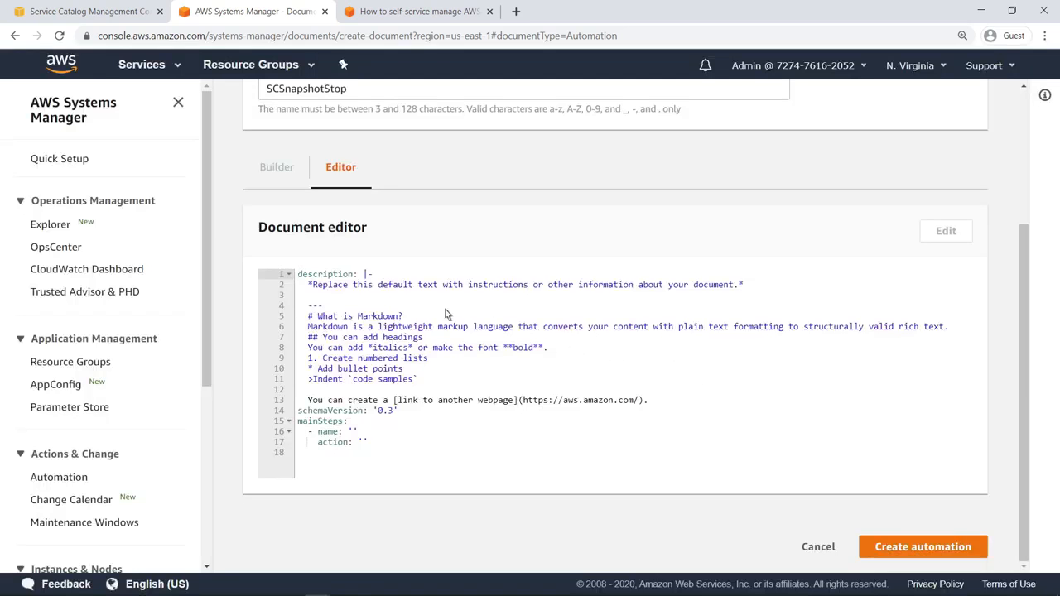
pyautogui.hotkey('ctrl', 'a')
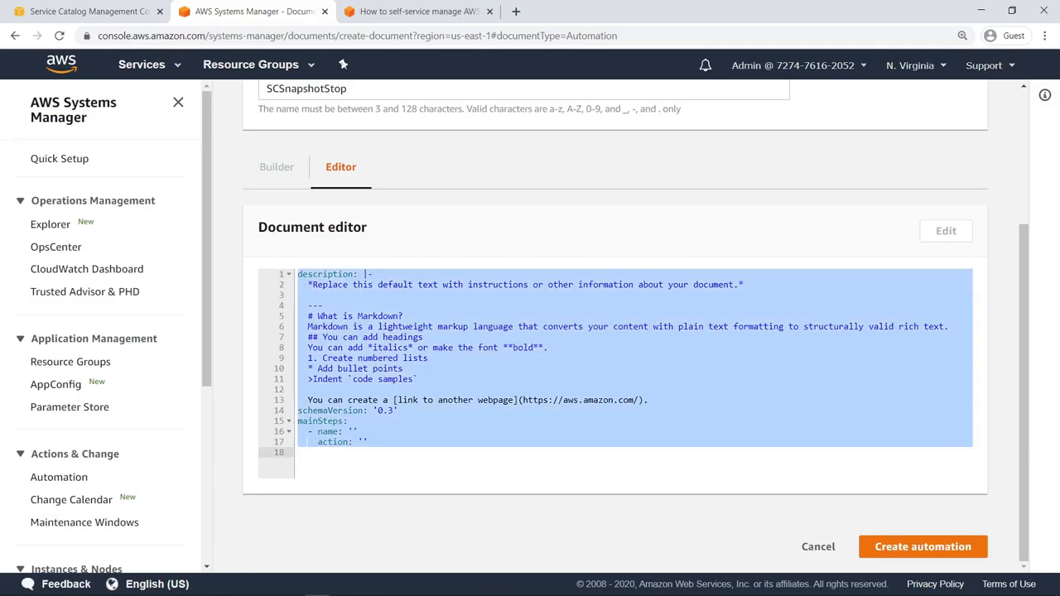
pyautogui.press('BackSpace')
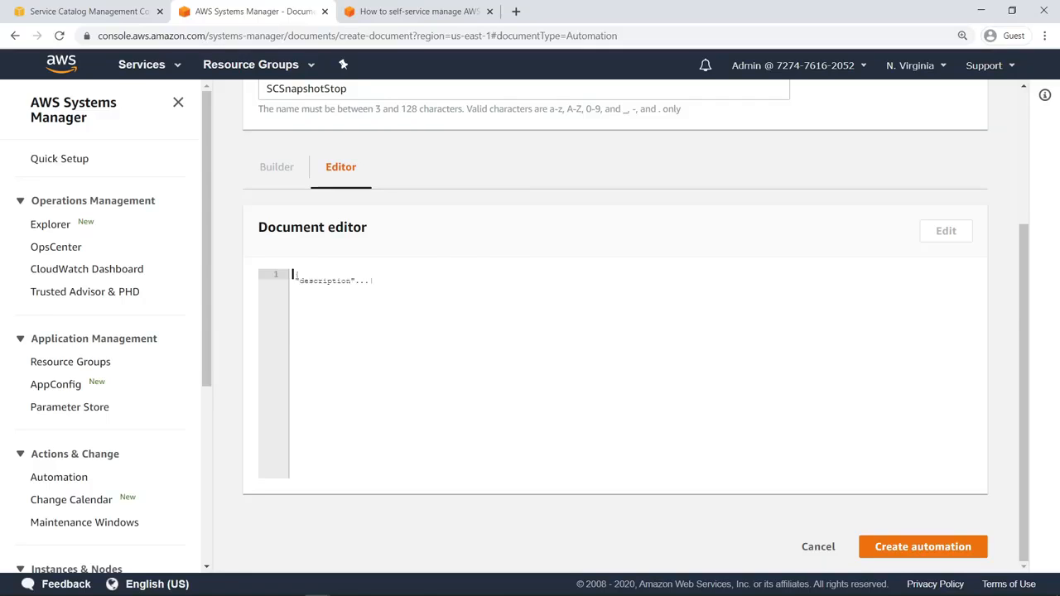
# Step: Fill the document with schema 0.3 JSON whose CreateManualRedshiftSnapshot step calls Redshift's CreateClusterSnapshot with ClusterId and SCRedshiftSnapshot{{global:DATE}}, and create the automation
pyautogui.write('{   "description": "Take manual snapshot of Redshift cluster",   "schemaVersion": "0.3",   "assumeRole": "{{ AutomationAssumeRole }}",   "parameters": {     "ClusterId": {       "type": "String",       "description": "ClusterID "     },     "AutomationAssumeRole": {       "type": "String",       "description": "(Optional) The ARN of the role that allows Automation to perform the actions on your behalf.",       "default": ""     }   },   "mainSteps": [     {       "name": "CreateManualRedshiftSnapshot",       "action": "aws:executeAwsApi",       "inputs": {         "Service": "Redshift",         "Api": "CreateClusterSnapshot",         "ClusterIdentifier": "{{ClusterId}}",         "SnapshotIdentifier": "SCRedshiftSnapshot{{global:DATE}}"       },       "isEnd": true     }   ] }')
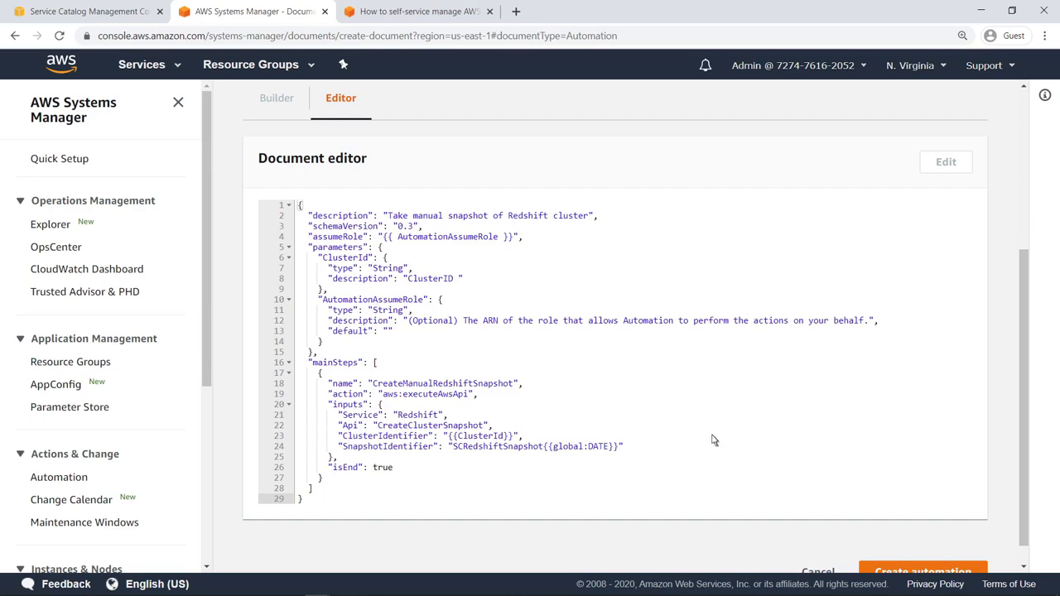
pyautogui.scroll(-1, 1025, 562)
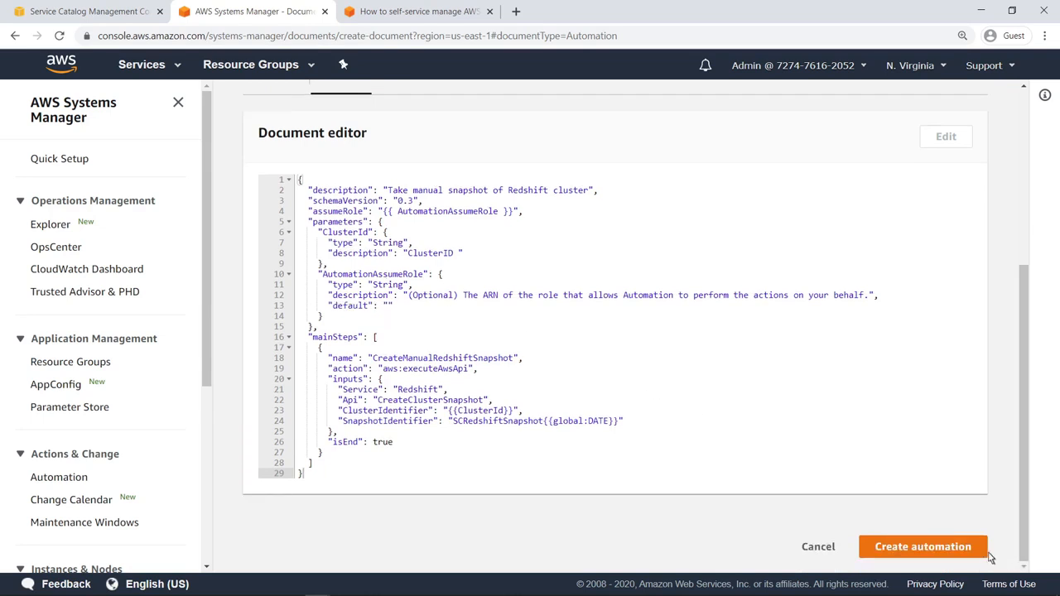
pyautogui.click(973, 548)
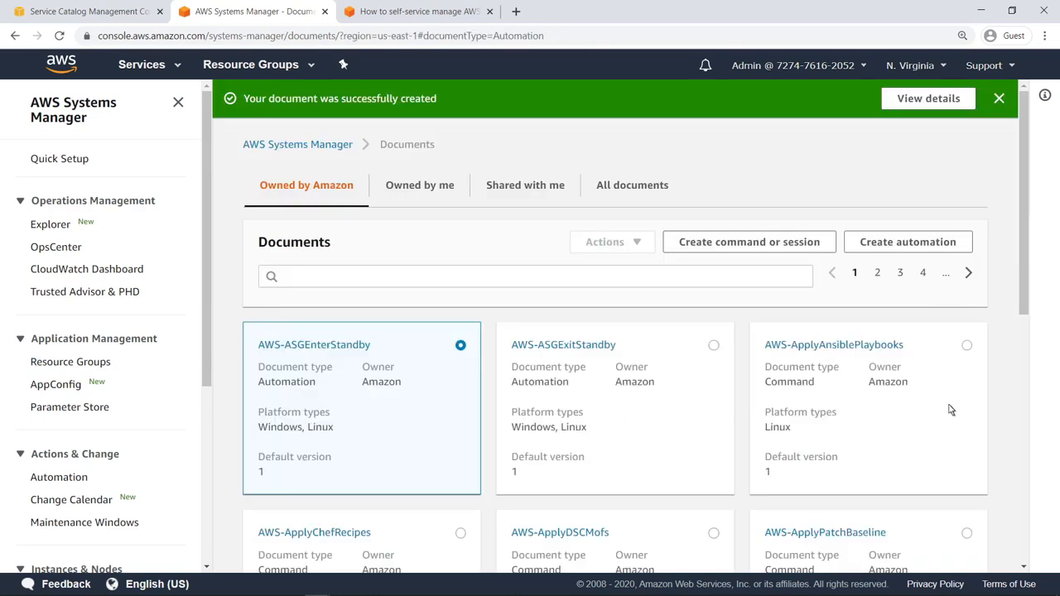
# Step: Review the new SCSnapshotStop document's description and the inputs of its CreateManualRedshiftSnapshot step
pyautogui.click(908, 111)
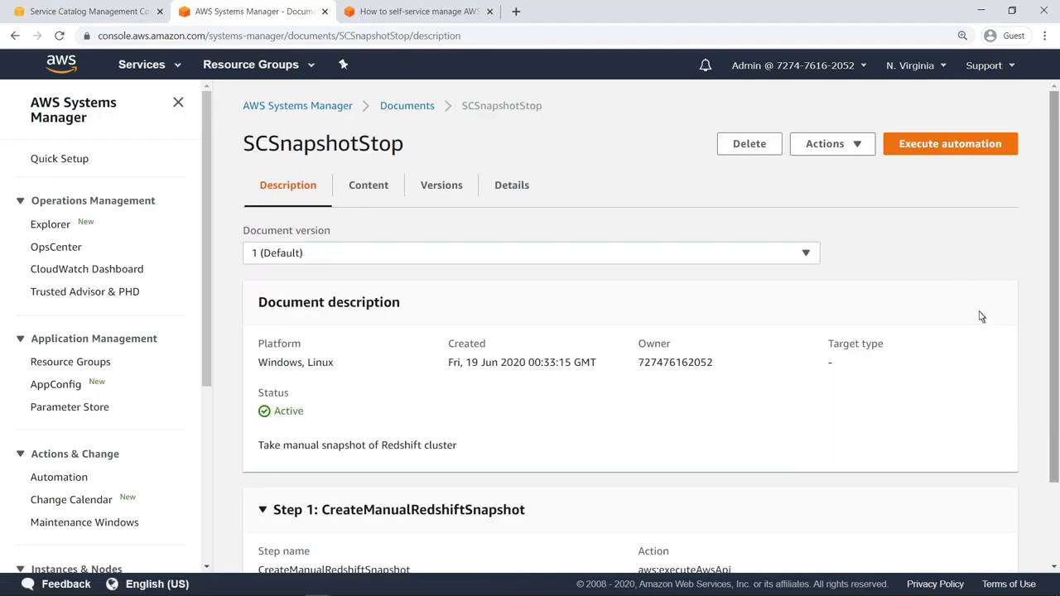
pyautogui.scroll(-1, 1053, 527)
pyautogui.scroll(-1, 1055, 528)
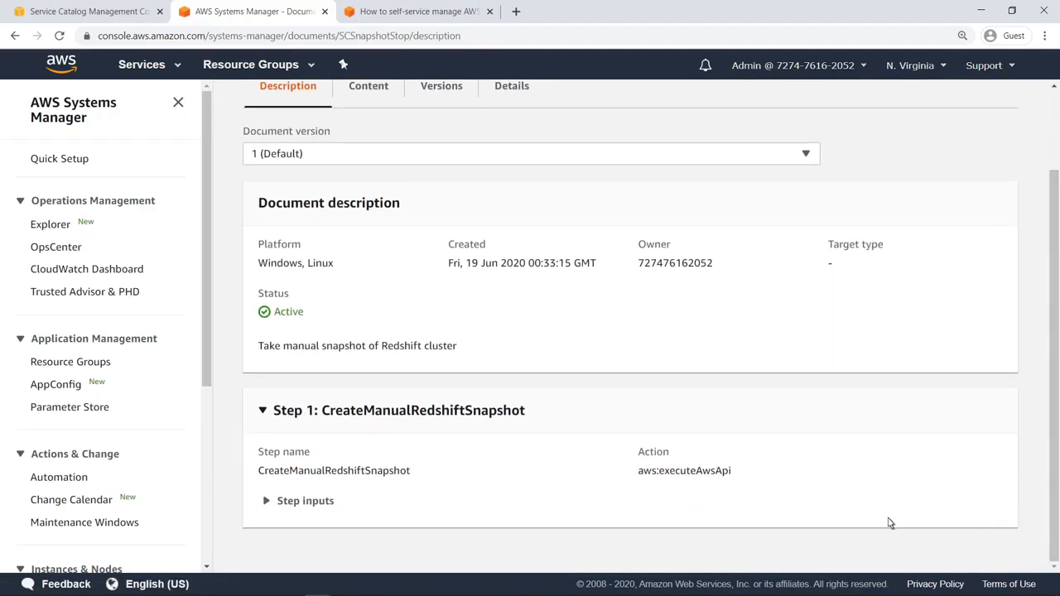
pyautogui.click(267, 501)
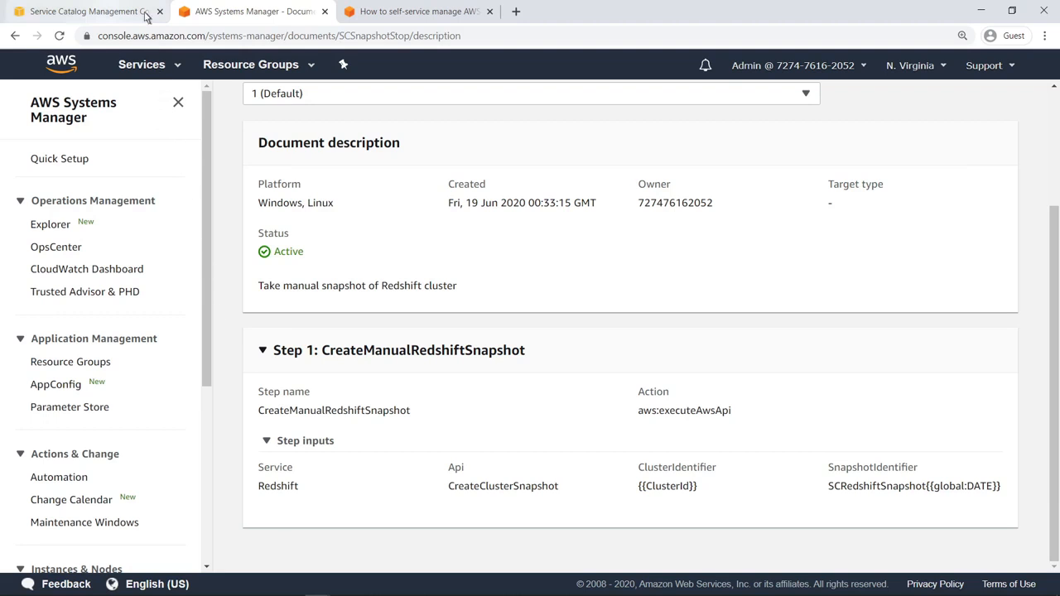
# Step: Switch to AWS Service Catalog and open the list of service actions
pyautogui.click(145, 13)
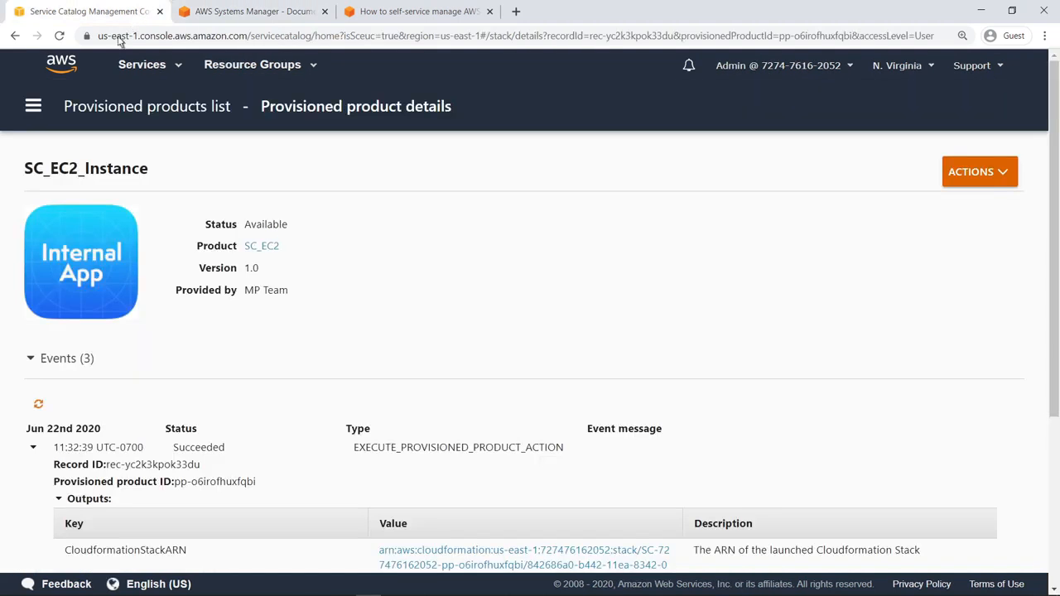
pyautogui.click(40, 108)
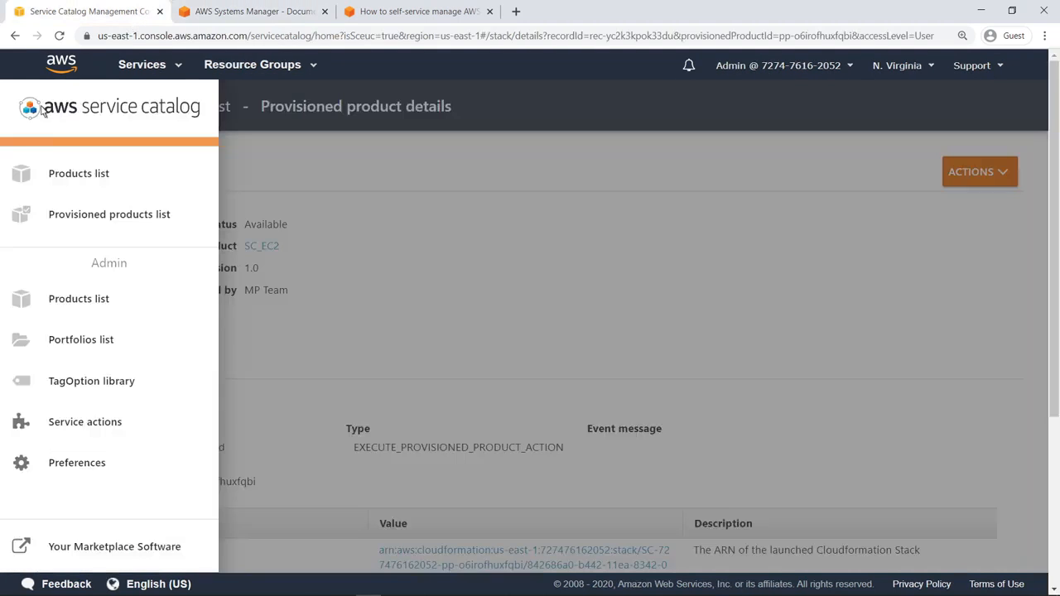
pyautogui.click(113, 422)
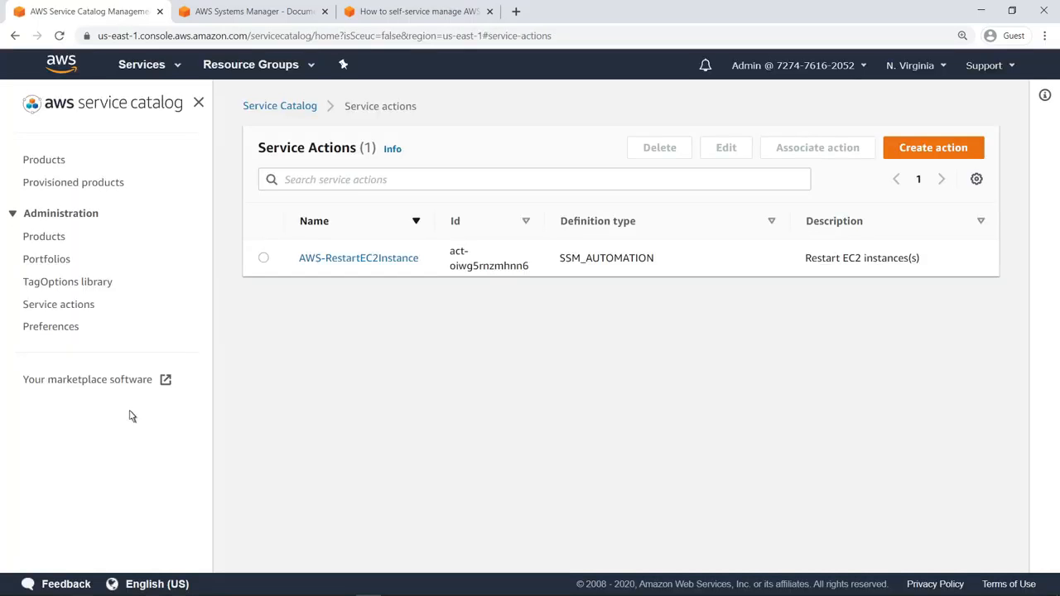
# Step: Create a service action from the custom document SCSnapshotStop, accepting ClusterId as the target parameter and the default permissions
pyautogui.click(906, 154)
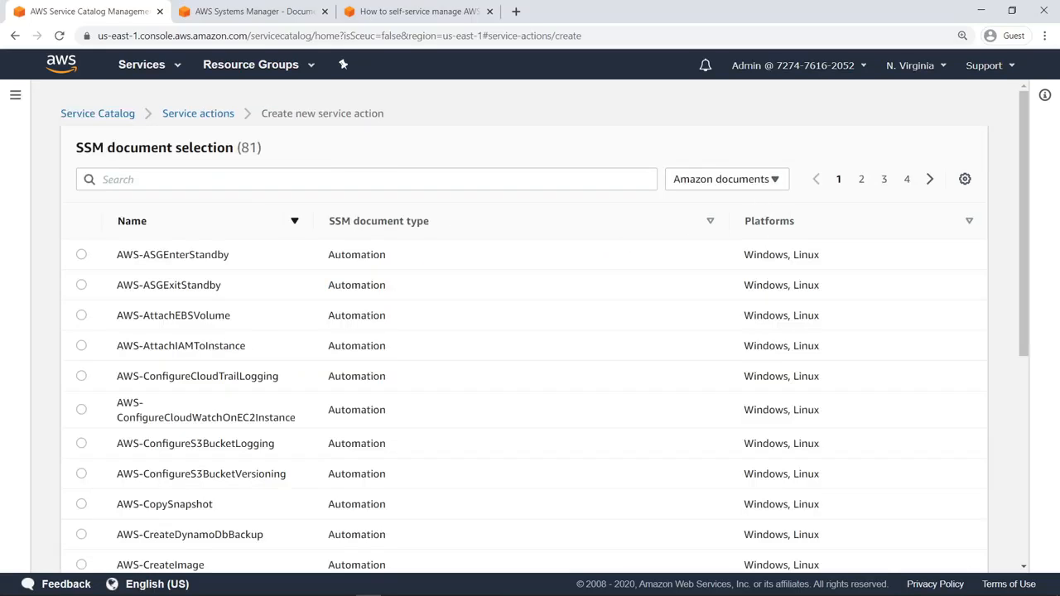
pyautogui.click(776, 181)
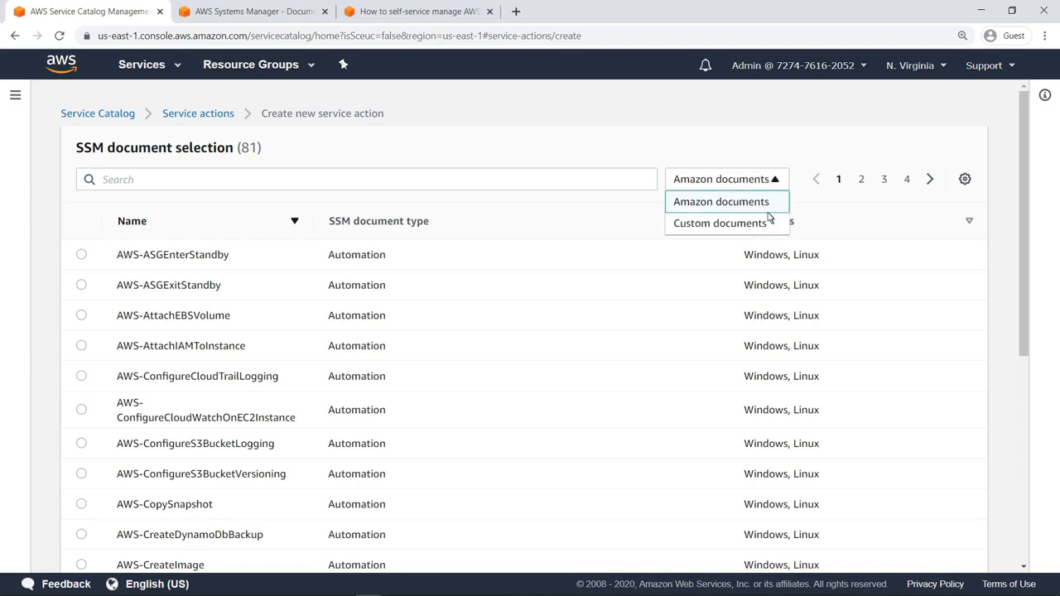
pyautogui.click(767, 224)
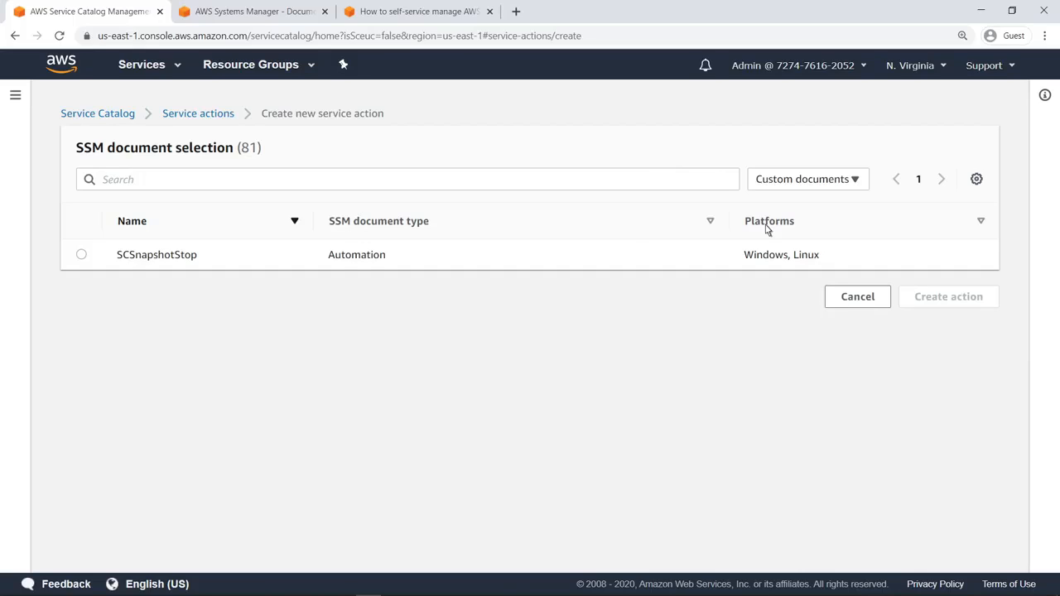
pyautogui.click(81, 255)
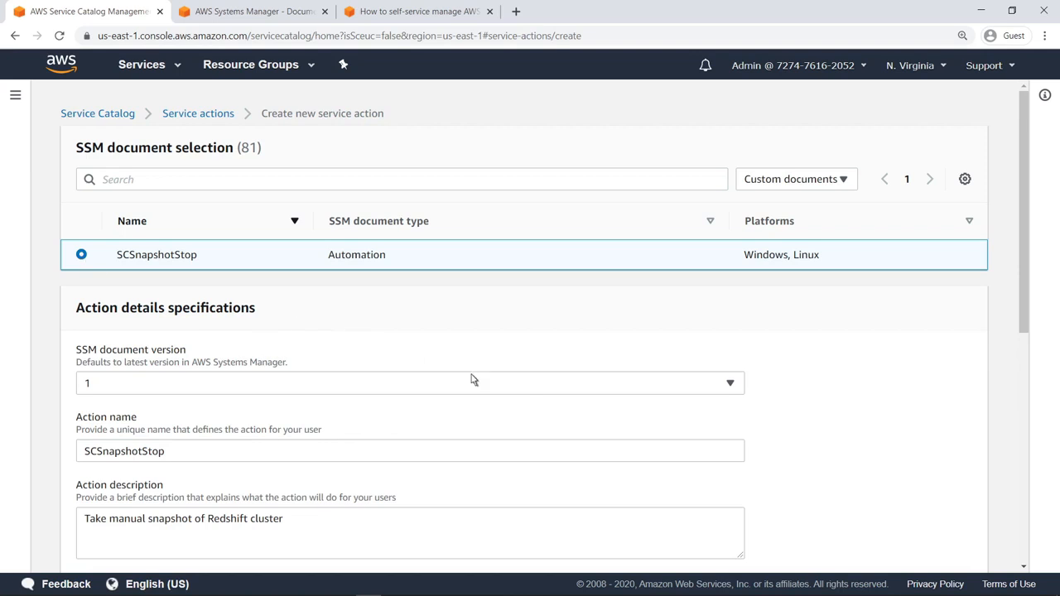
pyautogui.click(1024, 547)
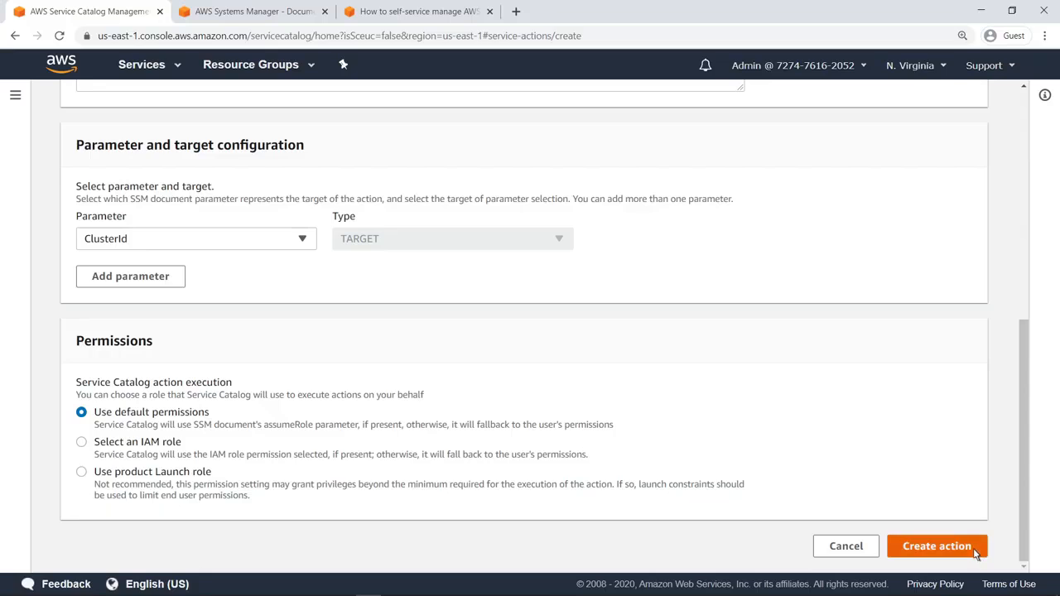
pyautogui.click(937, 547)
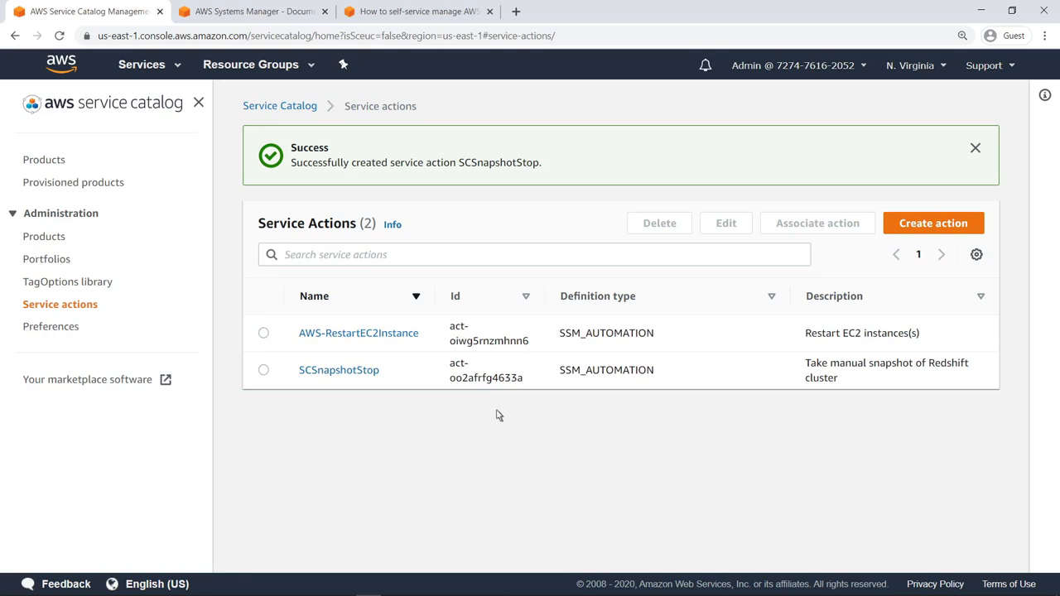
# Step: Associate the SCSnapshotStop service action with version V1 of the SC_Redshift product
pyautogui.click(339, 370)
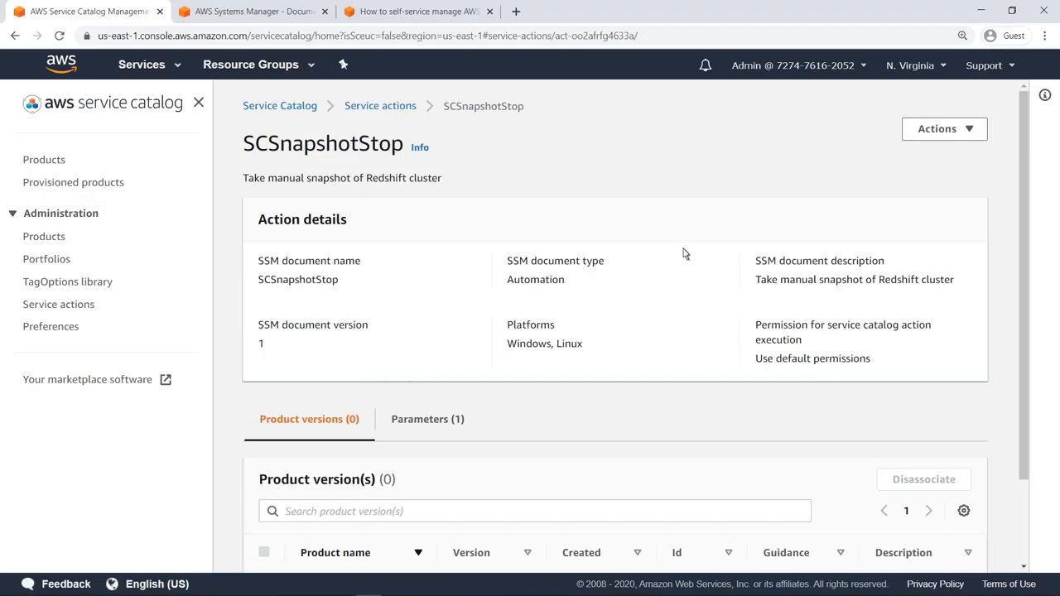
pyautogui.click(971, 131)
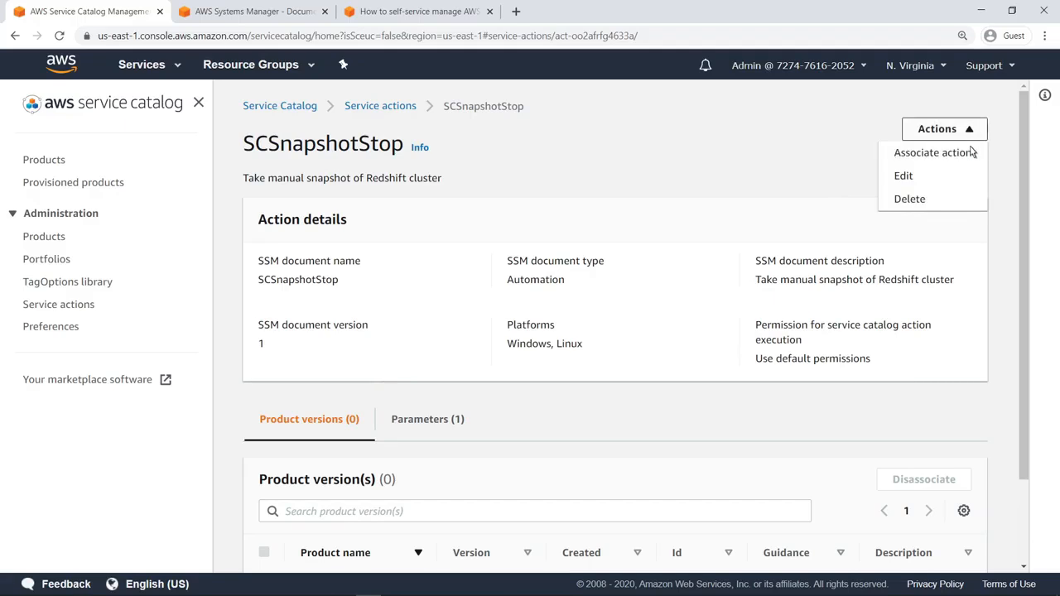
pyautogui.click(973, 157)
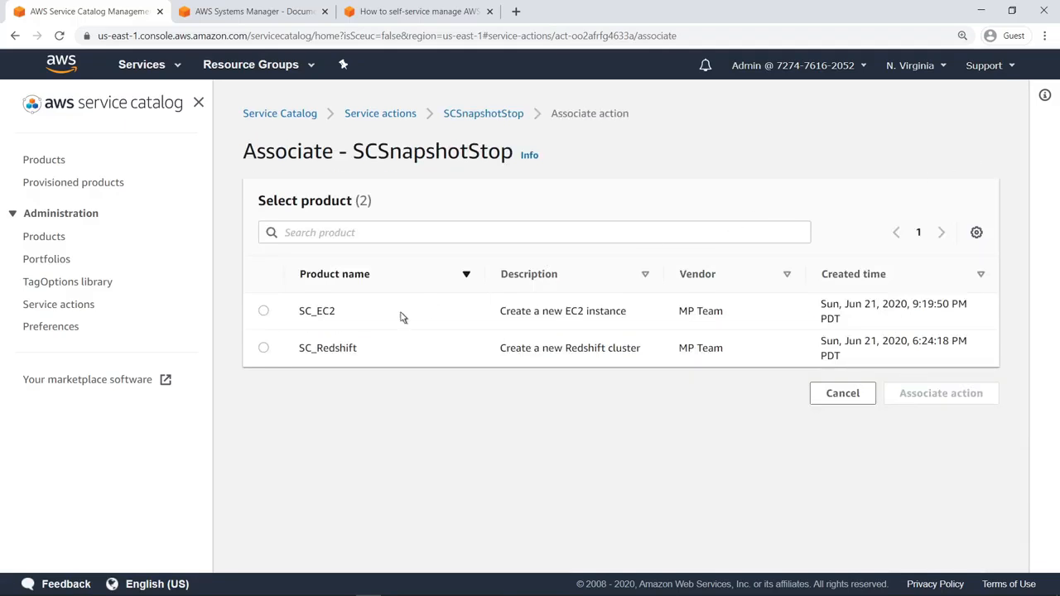
pyautogui.click(264, 348)
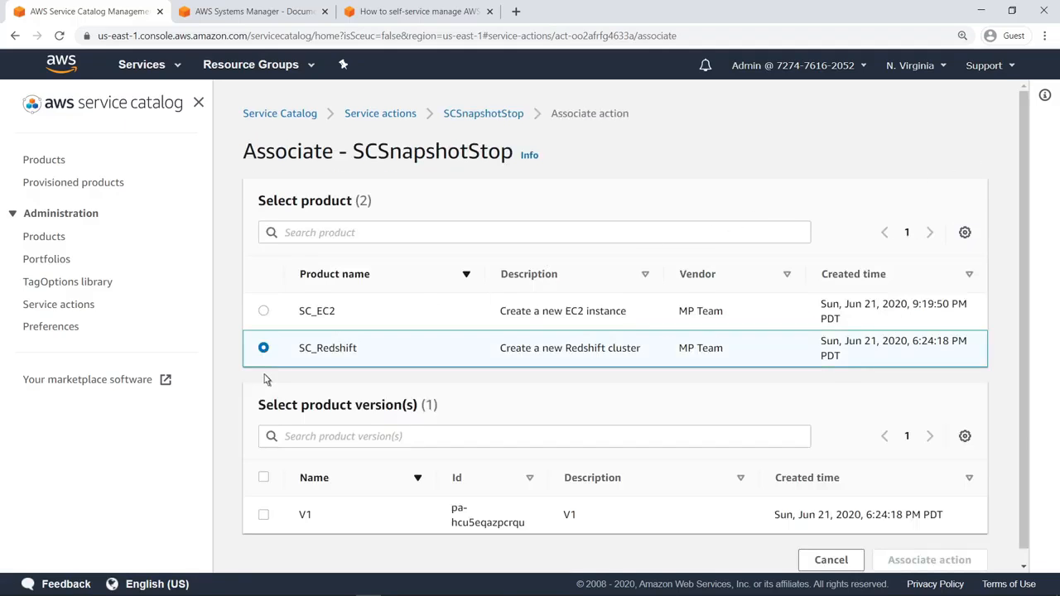
pyautogui.click(265, 518)
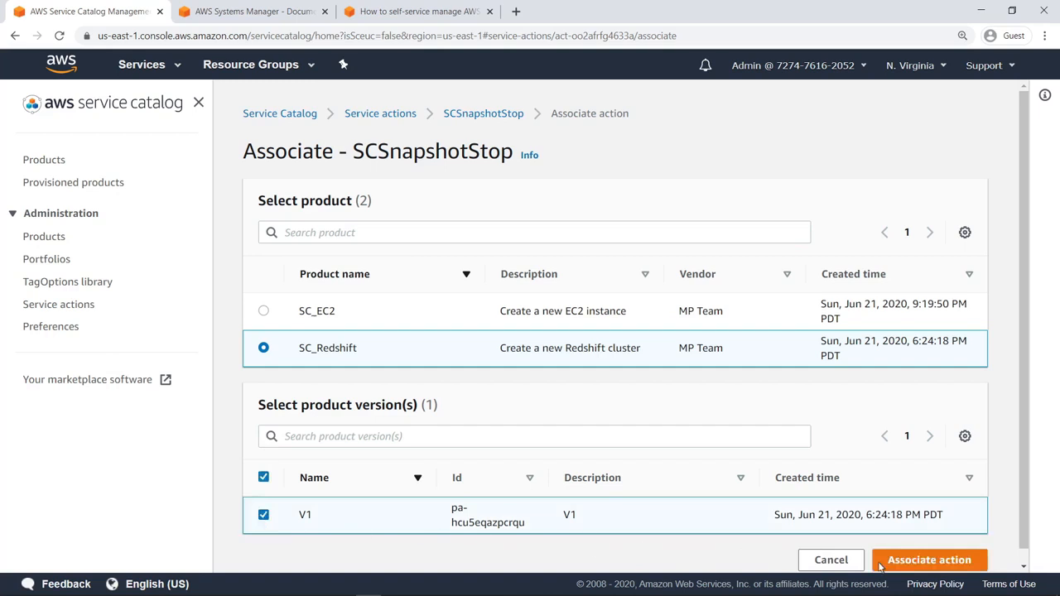
pyautogui.click(906, 561)
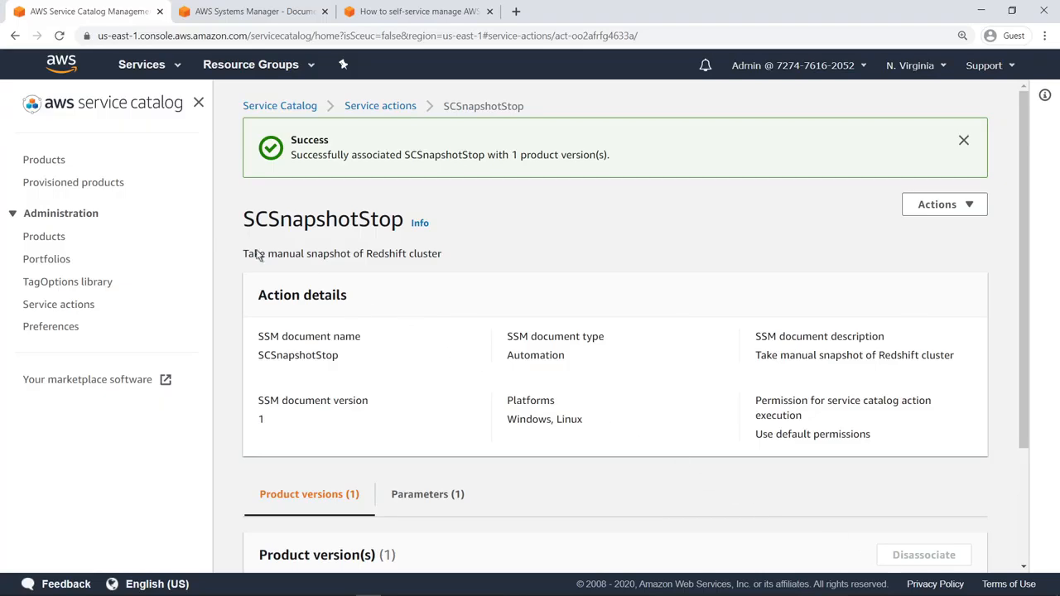
# Step: Run the SCSnapshotStop action on the provisioned product SC_Redshift_Instance
pyautogui.click(124, 188)
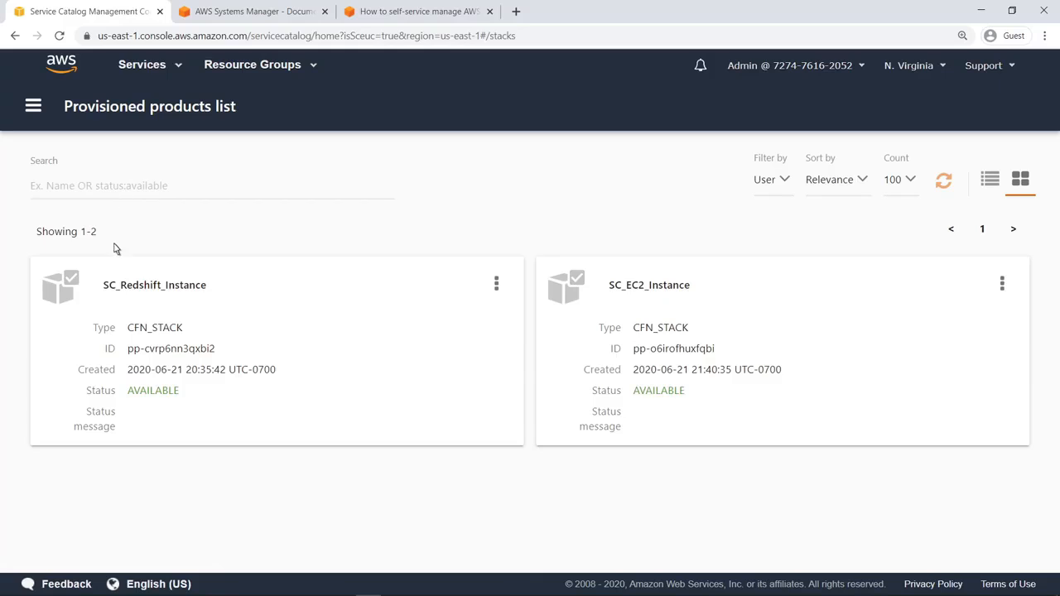
pyautogui.click(109, 284)
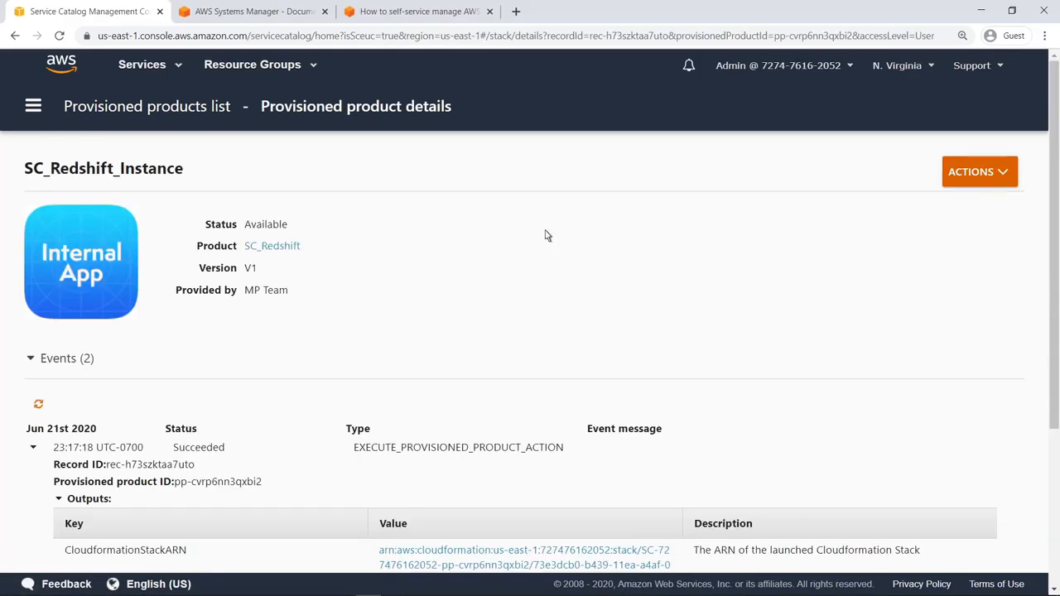
pyautogui.click(1005, 175)
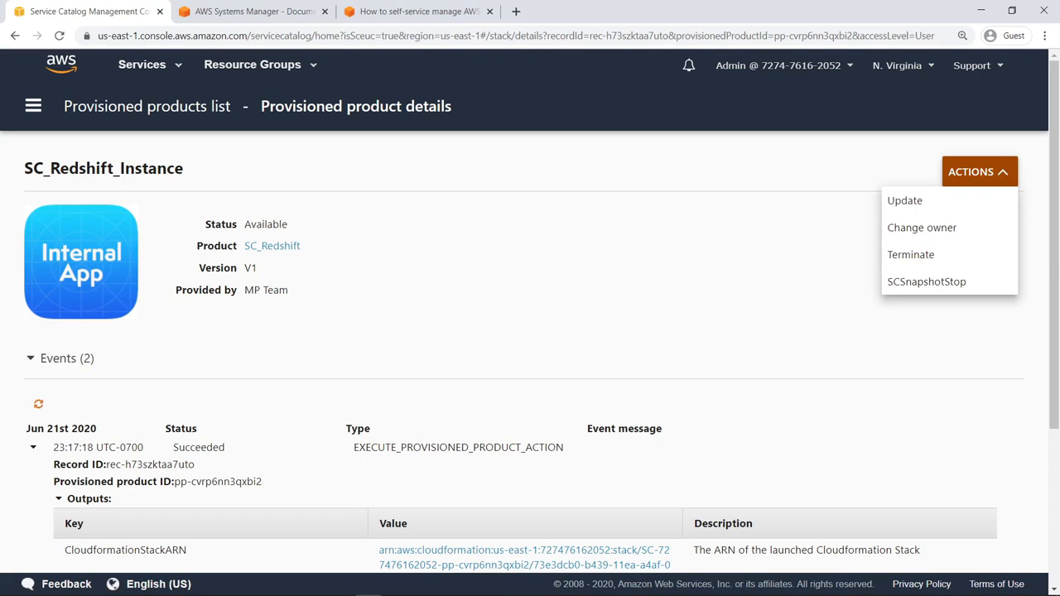
pyautogui.click(965, 284)
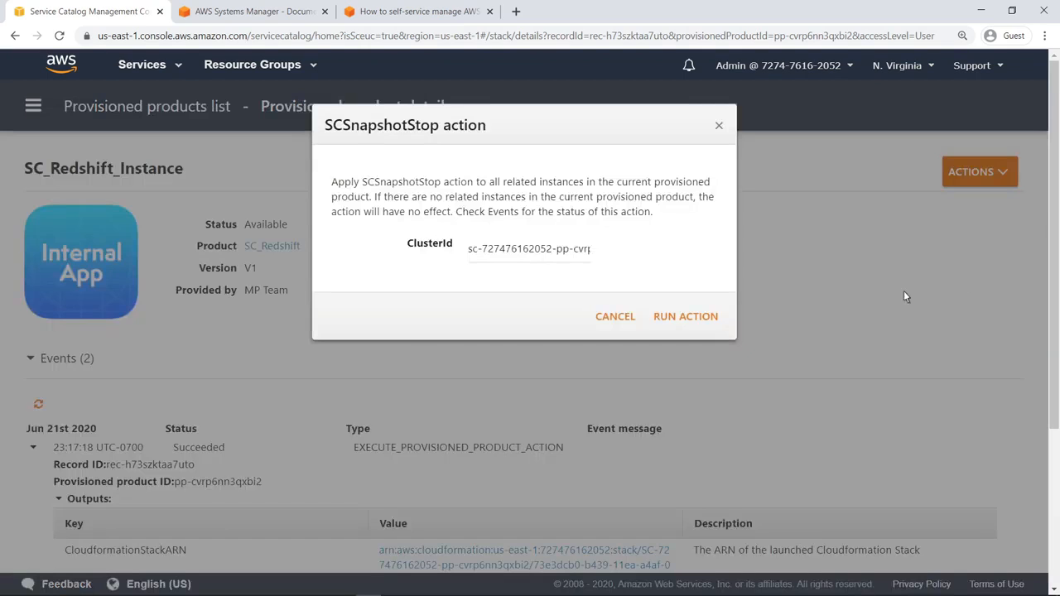
pyautogui.click(718, 318)
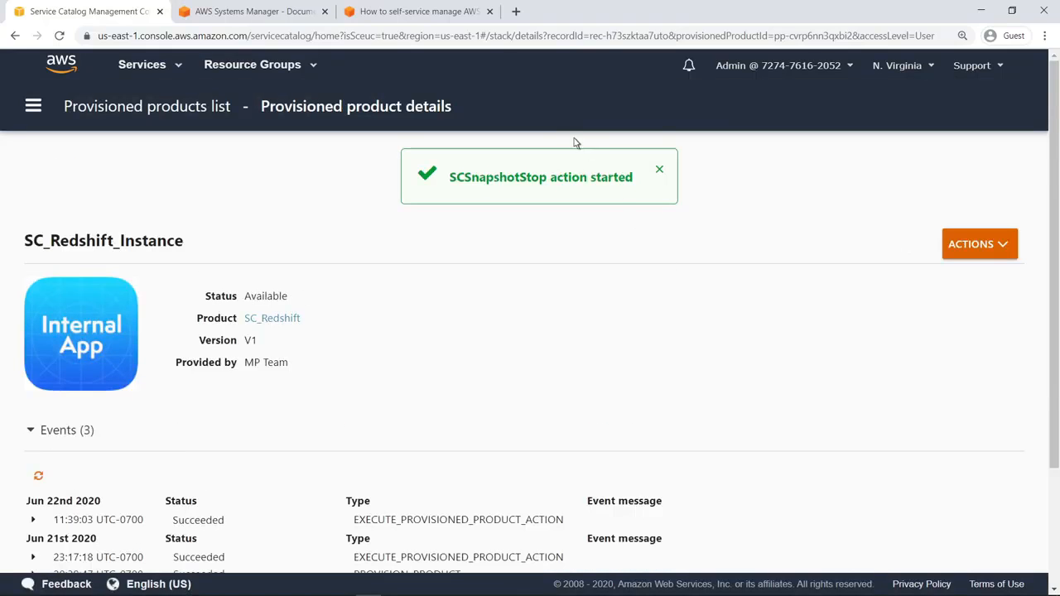
# Step: Switch to the AWS blog post on self-service actions and examine its solution overview, architecture diagram and administrator and end-user processes
pyautogui.click(476, 16)
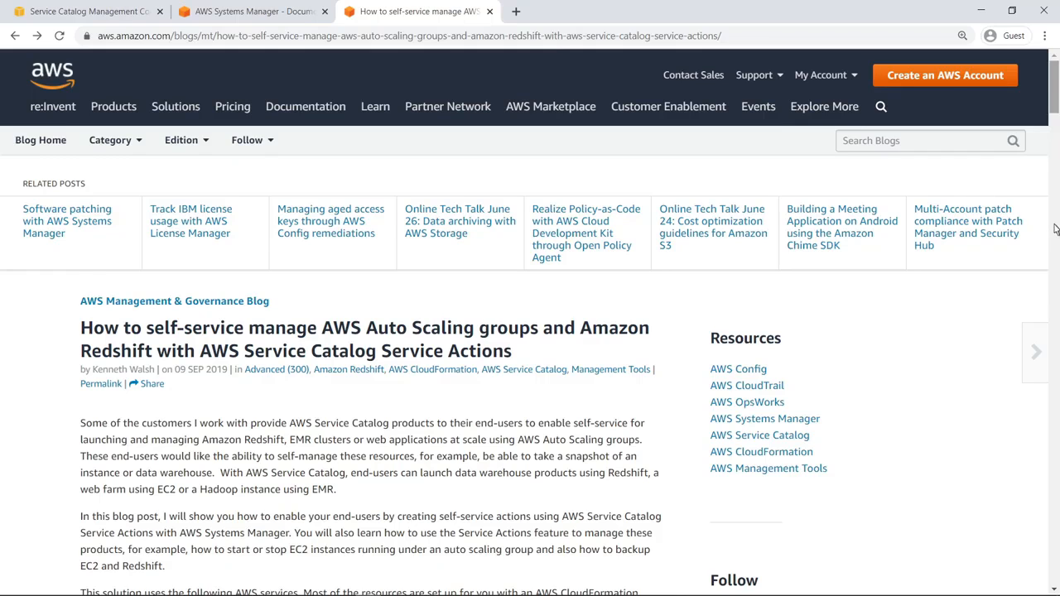
pyautogui.scroll(-8, 1056, 228)
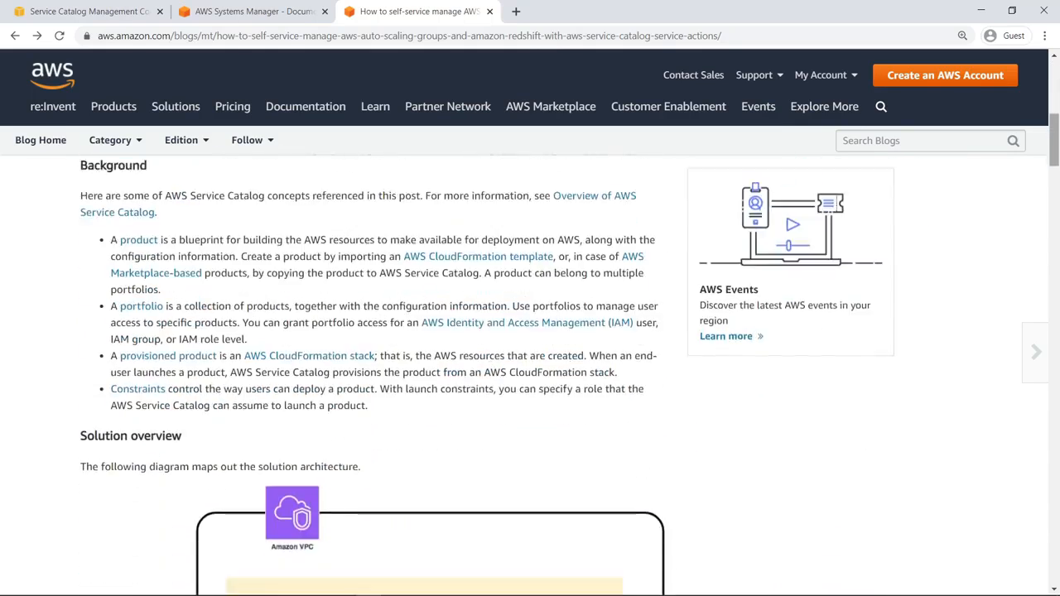
pyautogui.scroll(-3, 430, 372)
pyautogui.scroll(-5, 530, 373)
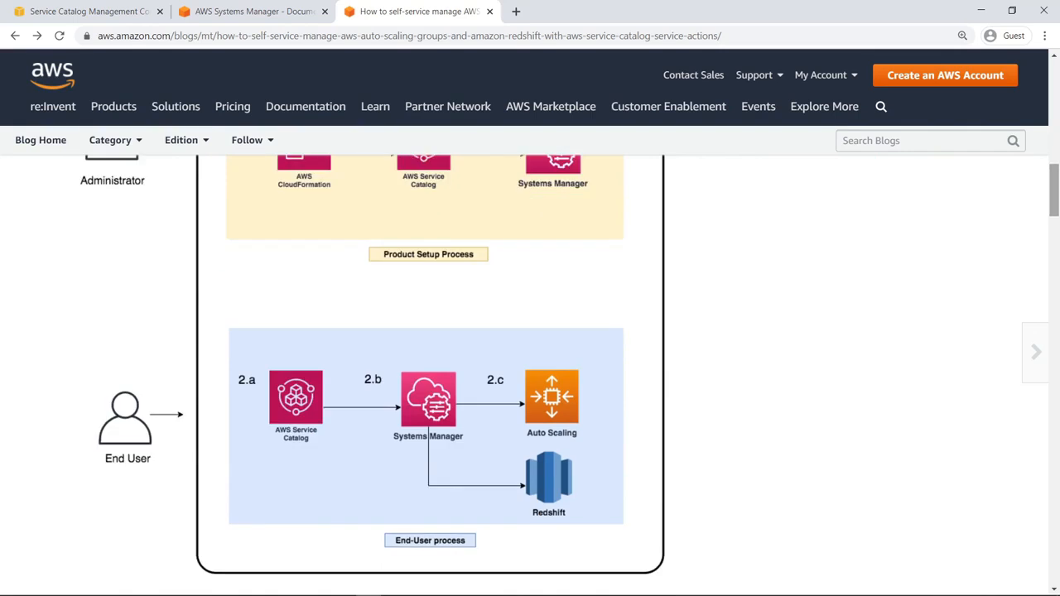
pyautogui.scroll(-1, 530, 373)
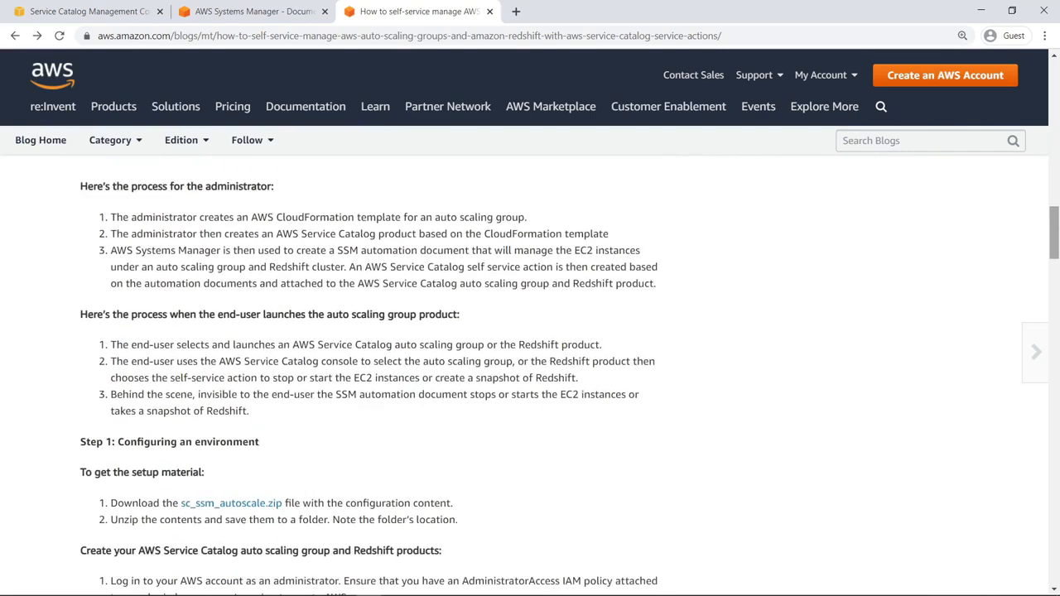